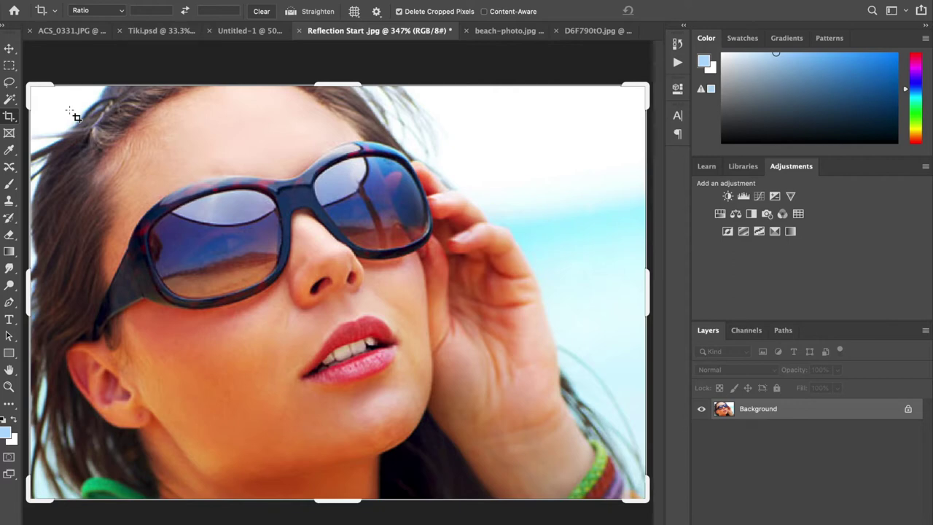
Step: Select the left lens with the Quick Selection Tool, trimming the frame off with a 9 px brush
{"action": "left_click", "coordinate": [9, 83]}
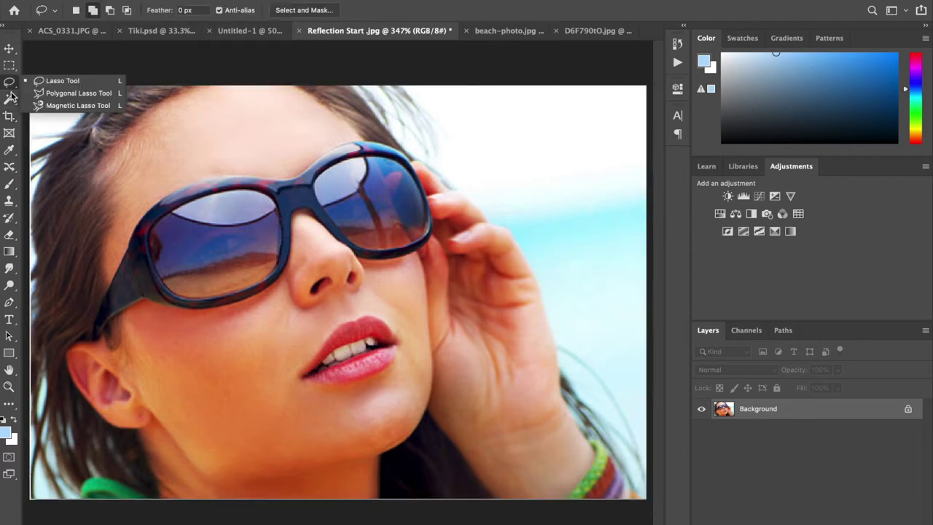
{"action": "left_click", "coordinate": [11, 100]}
{"action": "left_click_drag", "start_coordinate": [11, 100], "coordinate": [40, 110]}
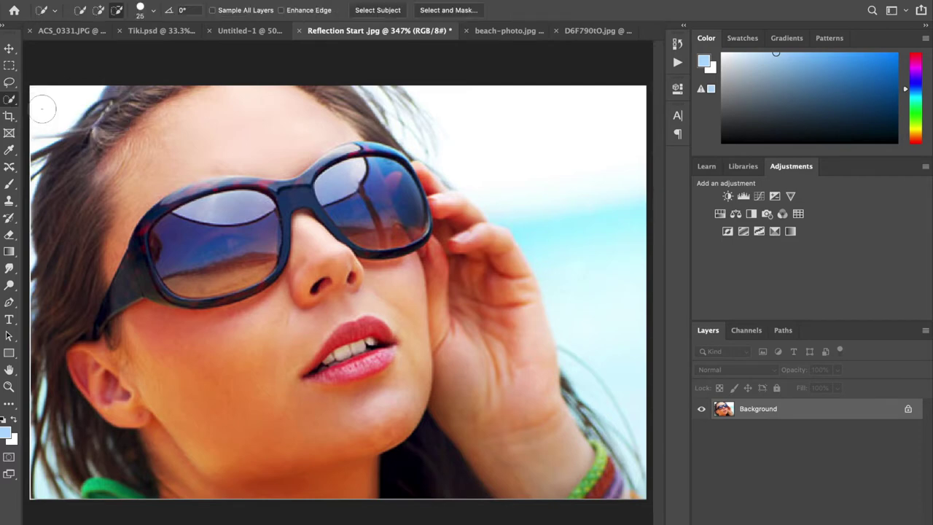
{"action": "left_click", "coordinate": [97, 10]}
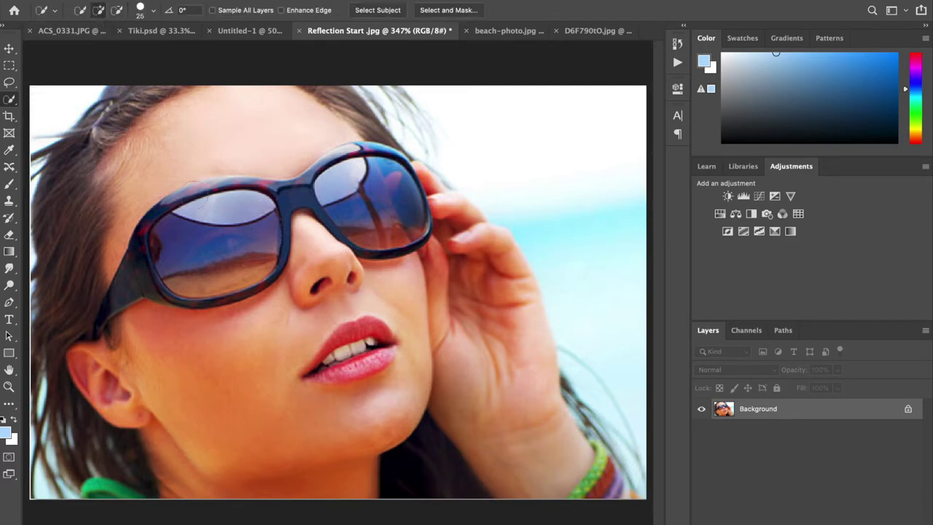
{"action": "mouse_move", "coordinate": [201, 228]}
{"action": "left_mouse_down"}
{"action": "mouse_move", "coordinate": [205, 235]}
{"action": "mouse_move", "coordinate": [215, 219]}
{"action": "left_mouse_up"}
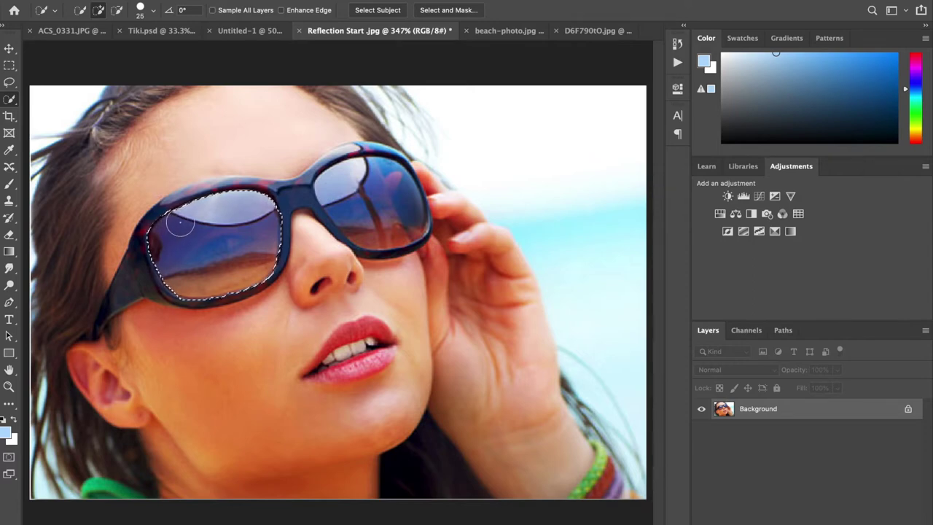
{"action": "left_click_drag", "start_coordinate": [149, 218], "coordinate": [169, 228]}
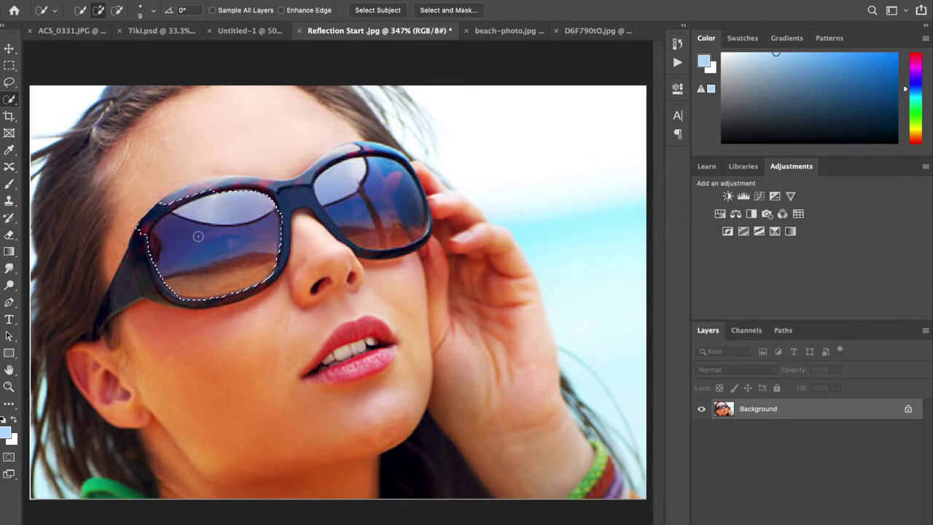
{"action": "key", "text": "bracketleft"}
{"action": "key", "text": "bracketleft"}
{"action": "key", "text": "bracketleft"}
{"action": "key", "text": "bracketleft"}
{"action": "key", "text": "alt"}
{"action": "mouse_move", "coordinate": [169, 201]}
{"action": "left_mouse_down"}
{"action": "mouse_move", "coordinate": [139, 234]}
{"action": "mouse_move", "coordinate": [154, 210]}
{"action": "mouse_move", "coordinate": [208, 187]}
{"action": "left_mouse_up"}
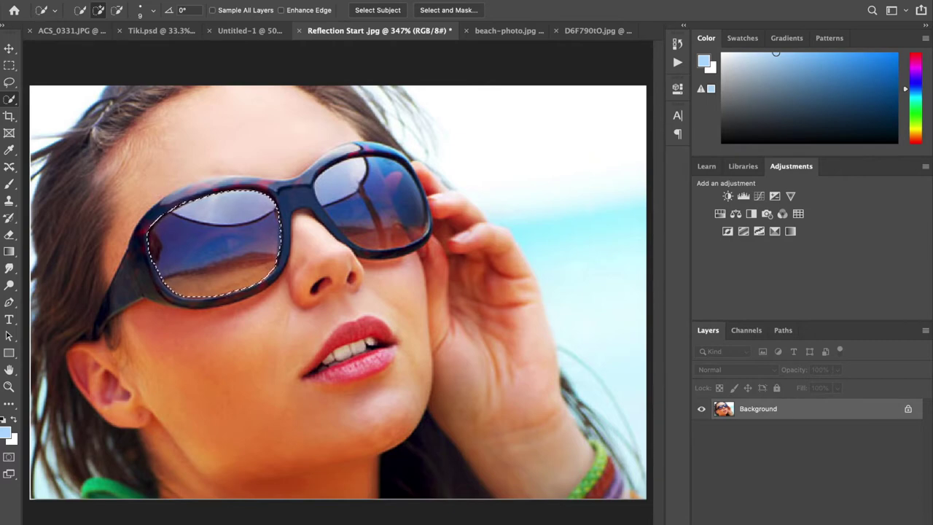
Step: Create a new empty layer and name it 'Left Lens'
{"action": "key", "text": "ctrl+shift+alt+n"}
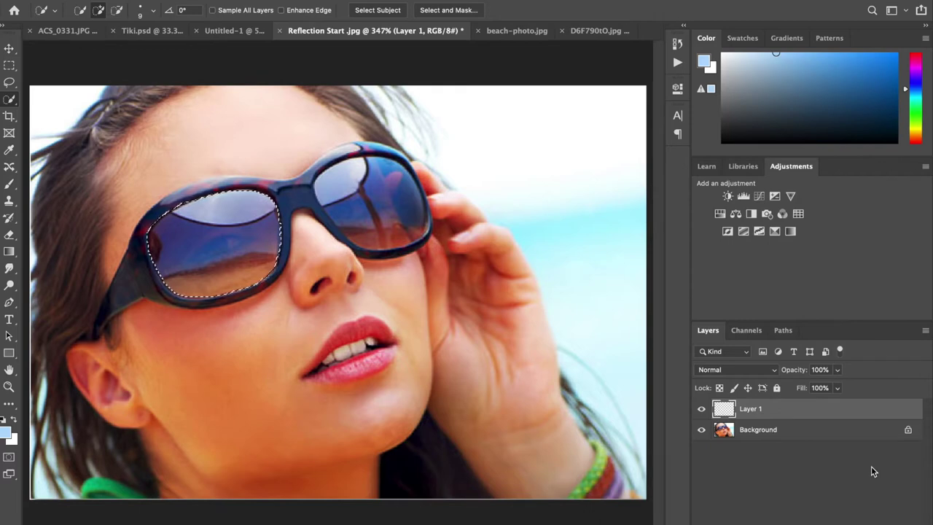
{"action": "double_click", "coordinate": [750, 408]}
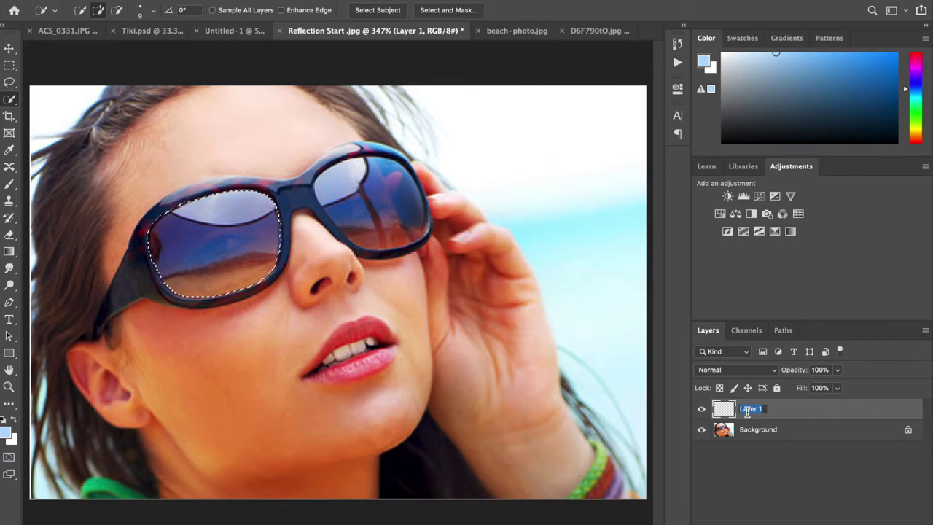
{"action": "type", "text": "Left Lens"}
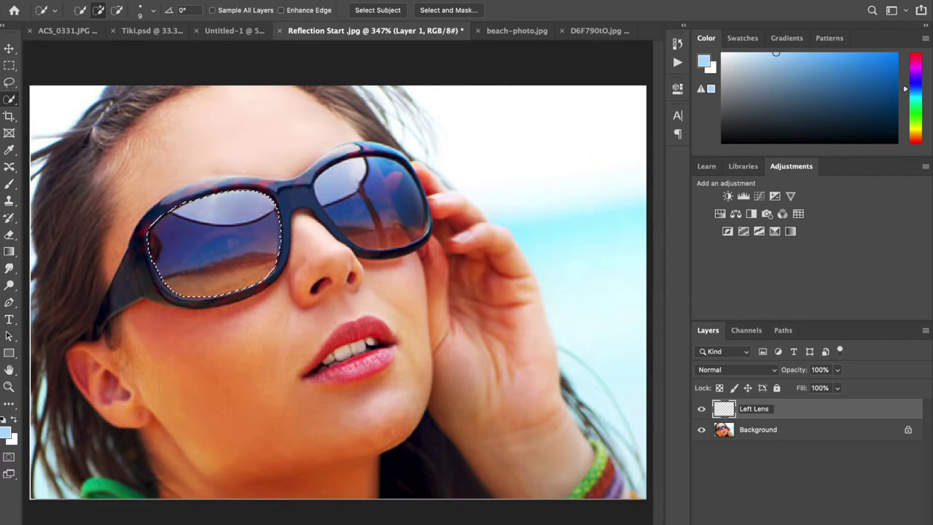
{"action": "key", "text": "Return"}
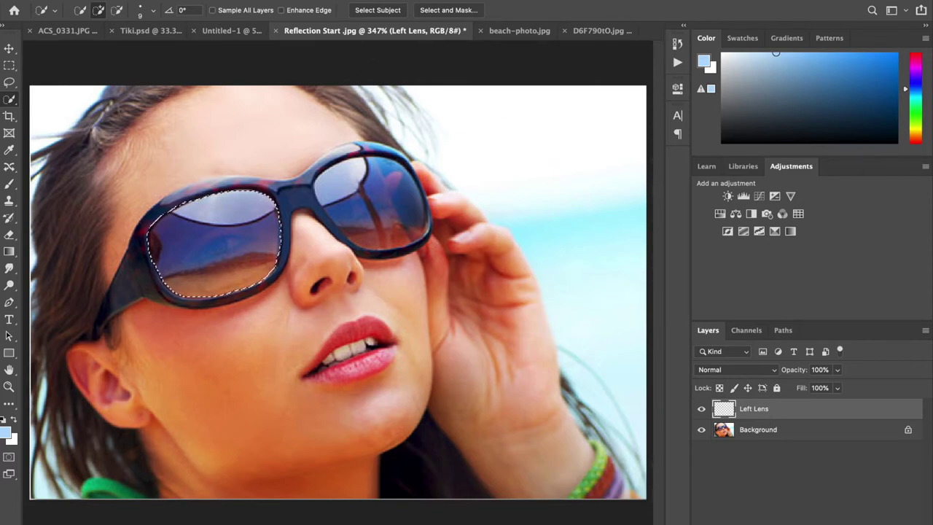
Step: Fill the lens selection with Black using Edit > Fill, then deselect
{"action": "left_click", "coordinate": [130, 0]}
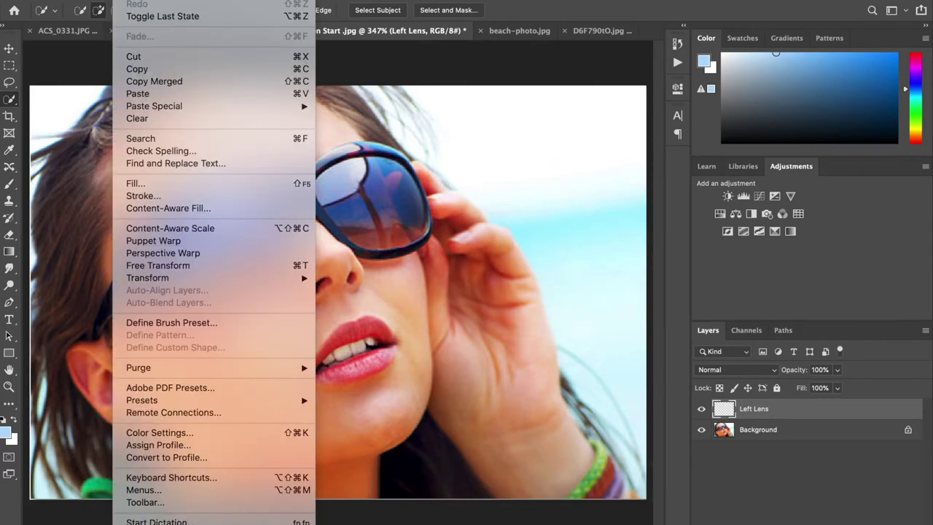
{"action": "left_click", "coordinate": [148, 184]}
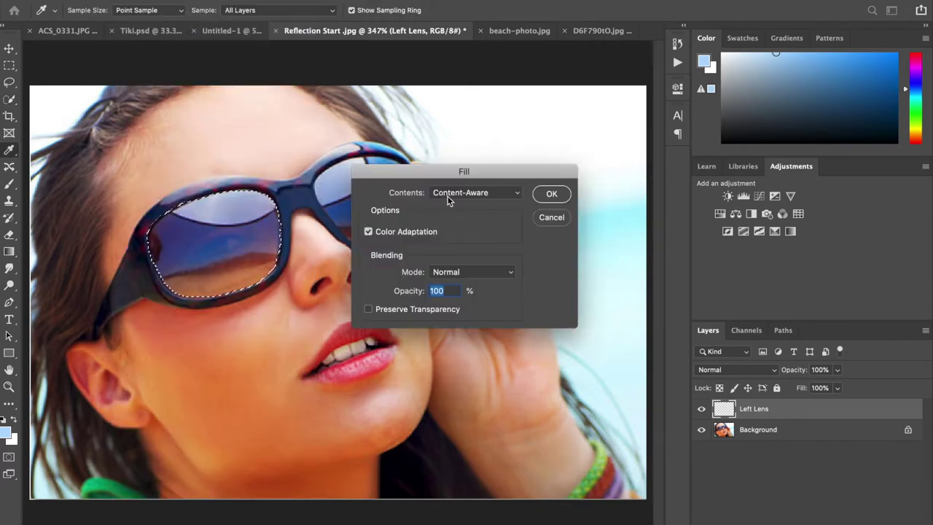
{"action": "left_click", "coordinate": [449, 193]}
{"action": "left_click", "coordinate": [451, 230]}
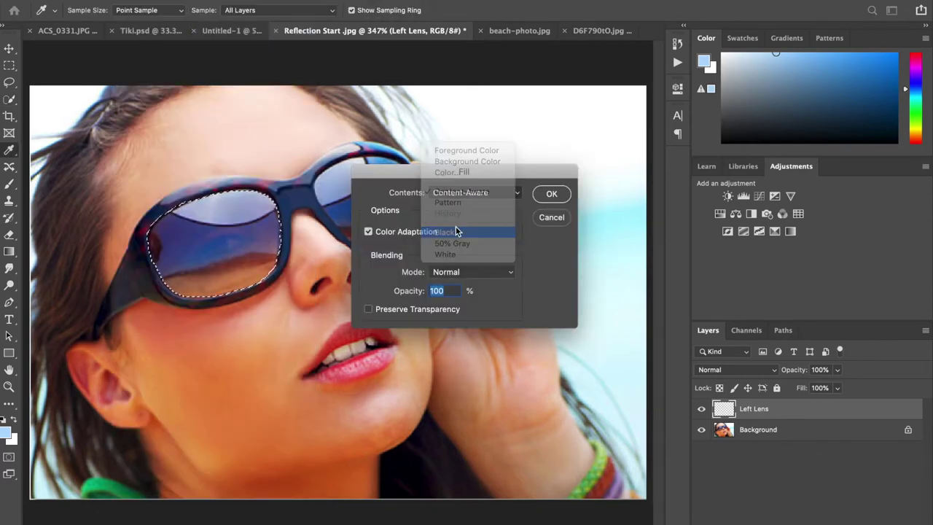
{"action": "left_click", "coordinate": [552, 193]}
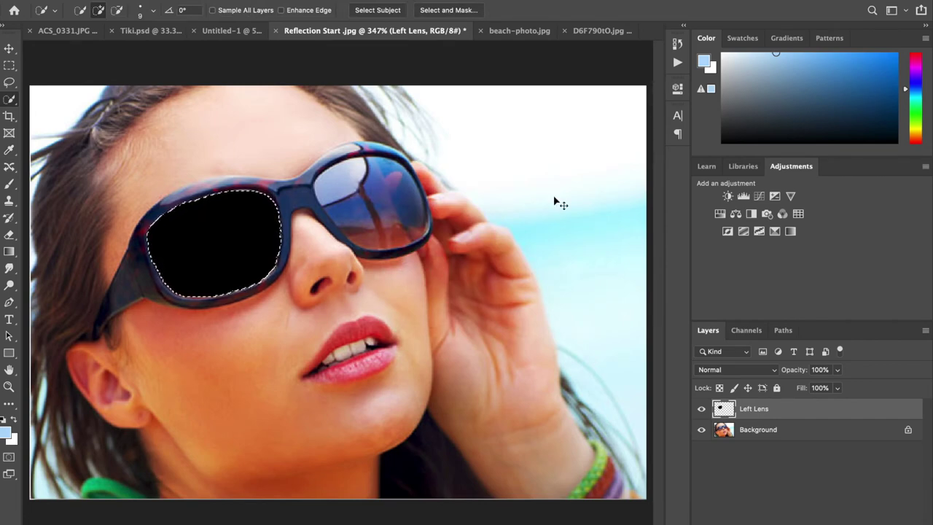
{"action": "key", "text": "ctrl+d"}
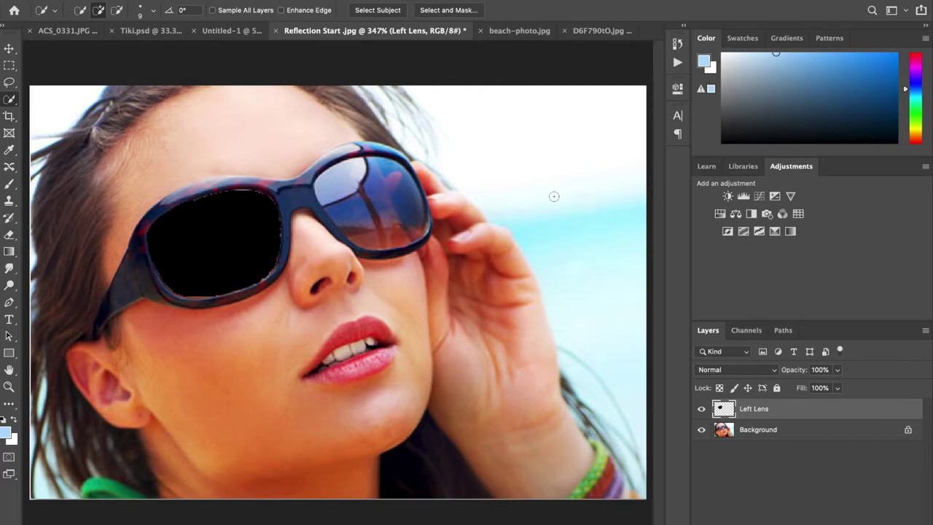
Step: Drag the beach-photo.jpg image with the Move tool into the Reflection Start document
{"action": "left_click", "coordinate": [509, 32]}
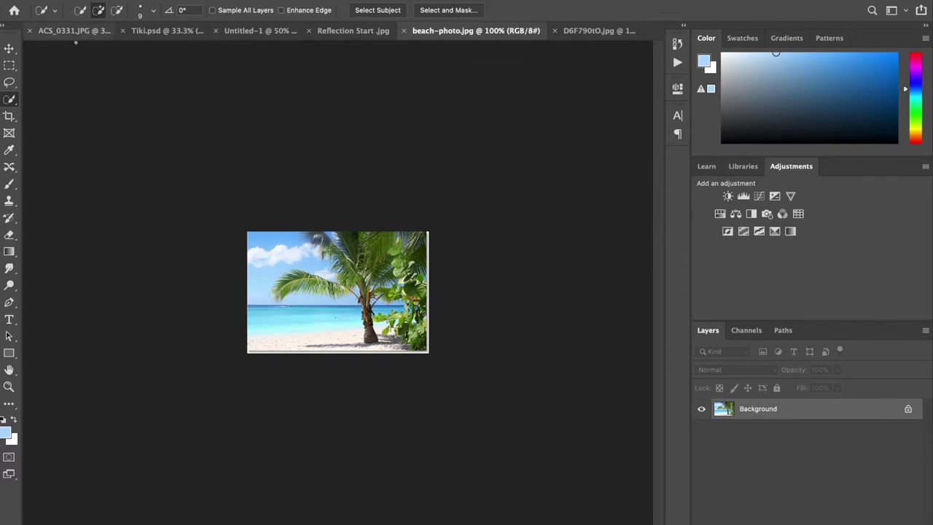
{"action": "left_click", "coordinate": [9, 49]}
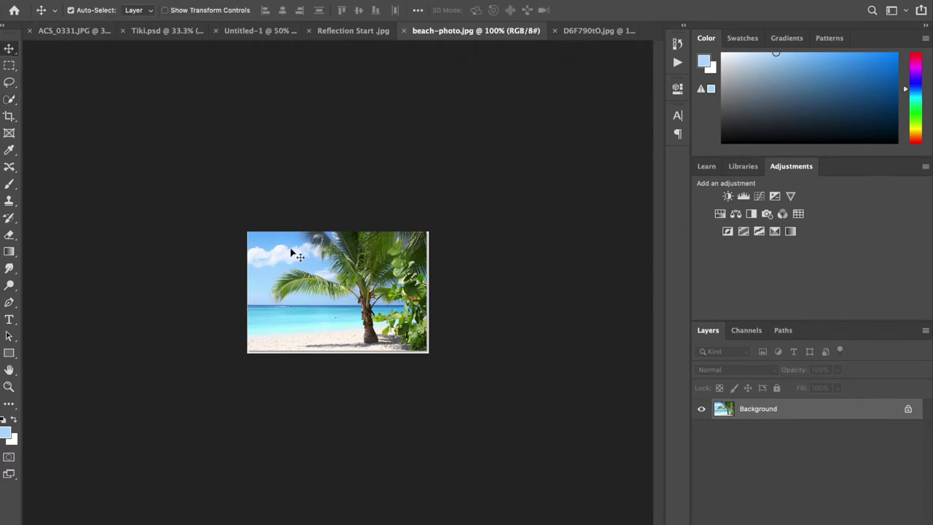
{"action": "left_click_drag", "start_coordinate": [310, 258], "coordinate": [331, 75]}
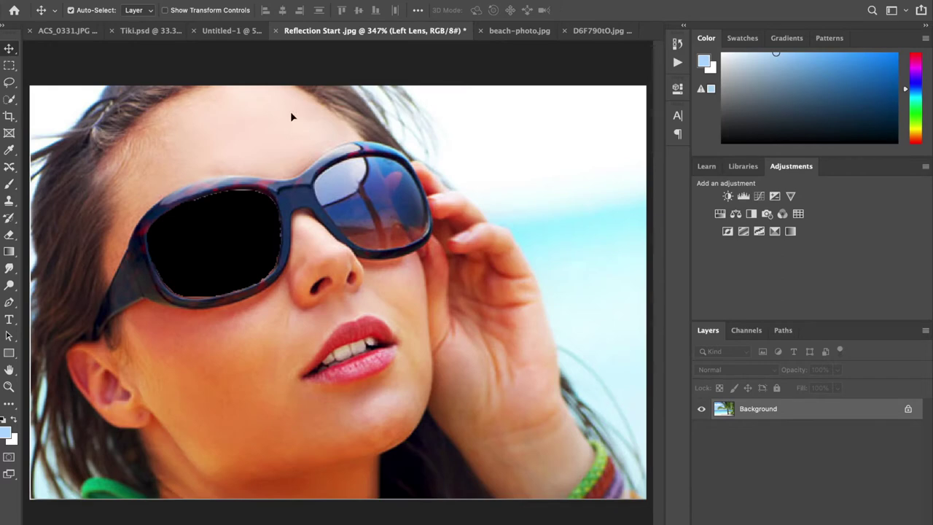
{"action": "left_click_drag", "start_coordinate": [233, 181], "coordinate": [202, 236]}
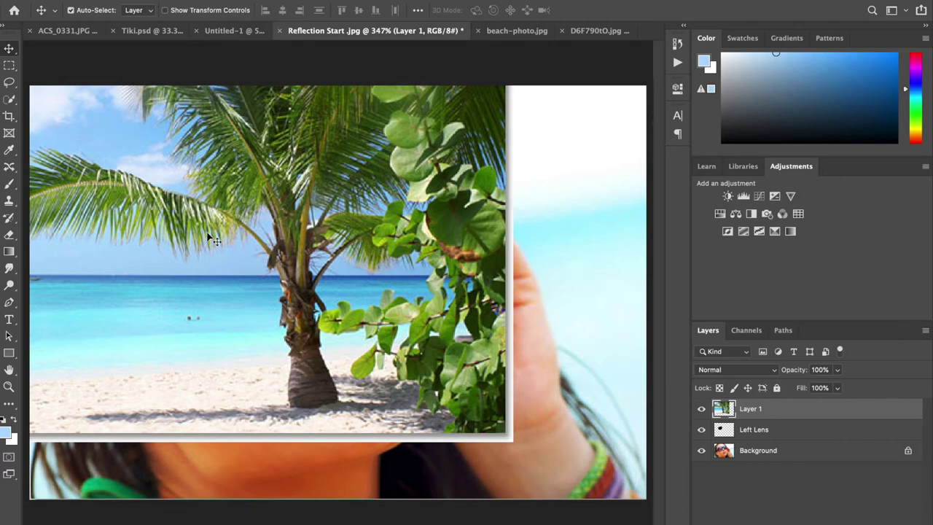
Step: Free-transform the beach photo down to about 39% and position it over the left lens
{"action": "key", "text": "ctrl+t"}
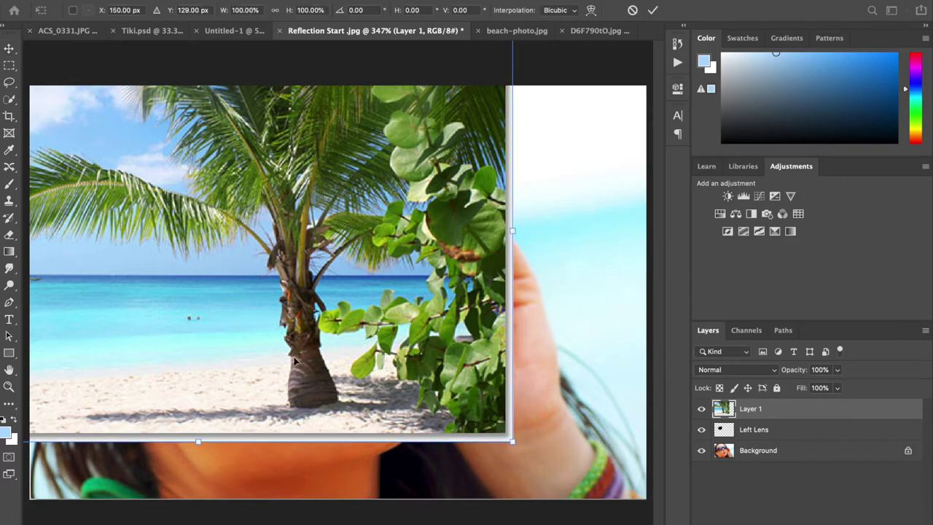
{"action": "left_click_drag", "start_coordinate": [513, 442], "coordinate": [225, 221]}
{"action": "left_click_drag", "start_coordinate": [172, 185], "coordinate": [412, 305]}
{"action": "left_click_drag", "start_coordinate": [462, 345], "coordinate": [358, 305]}
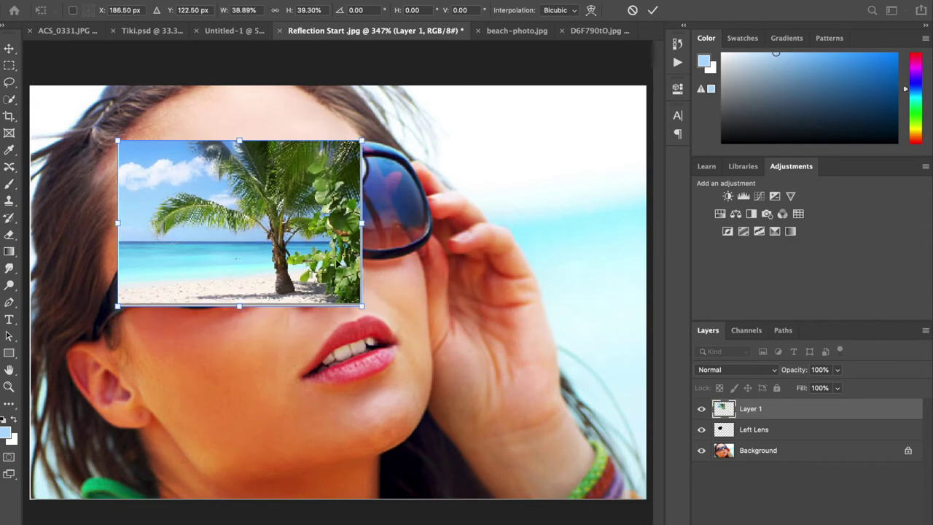
{"action": "left_click_drag", "start_coordinate": [333, 262], "coordinate": [296, 290]}
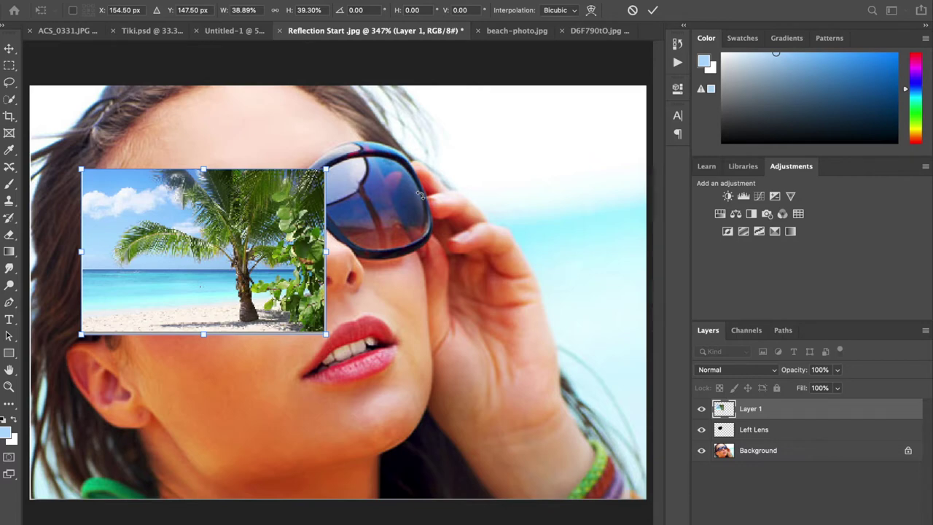
{"action": "left_click", "coordinate": [653, 10]}
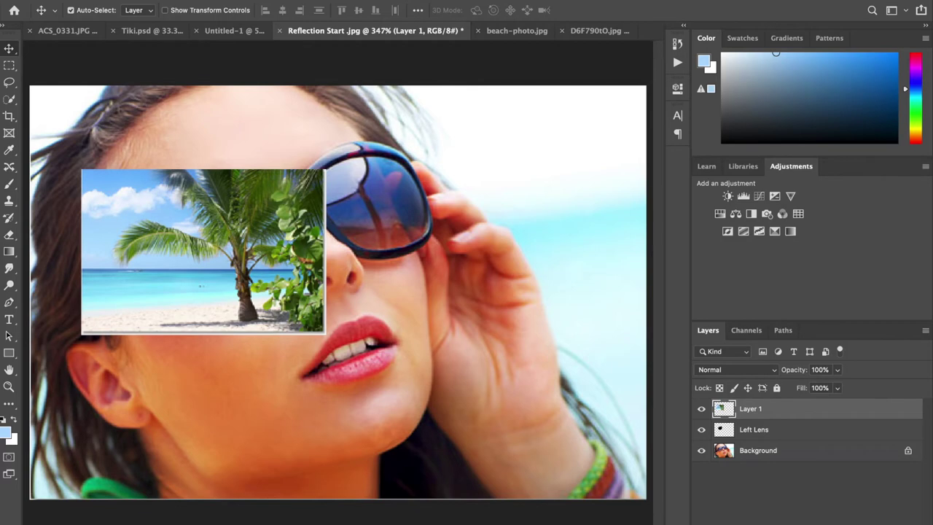
Step: Create a clipping mask so Layer 1 shows only through the Left Lens shape
{"action": "right_click", "coordinate": [179, 178]}
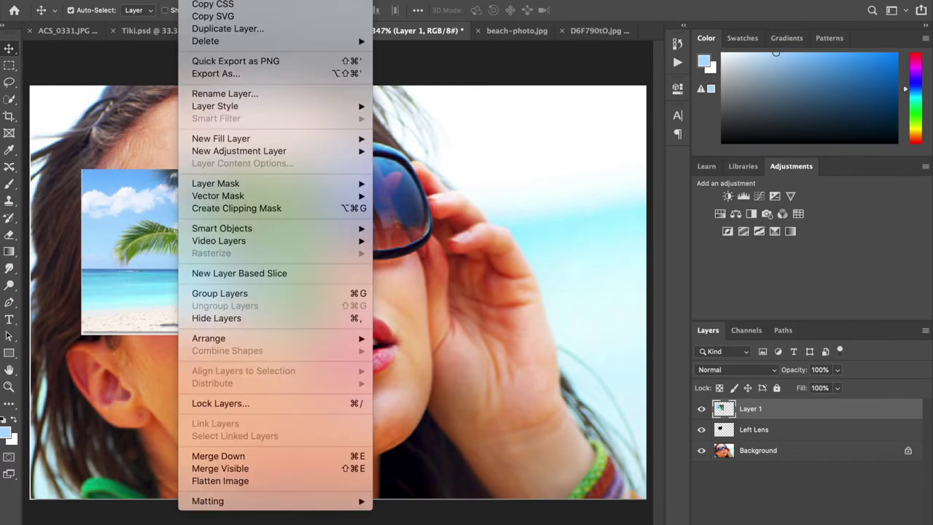
{"action": "left_click", "coordinate": [253, 209]}
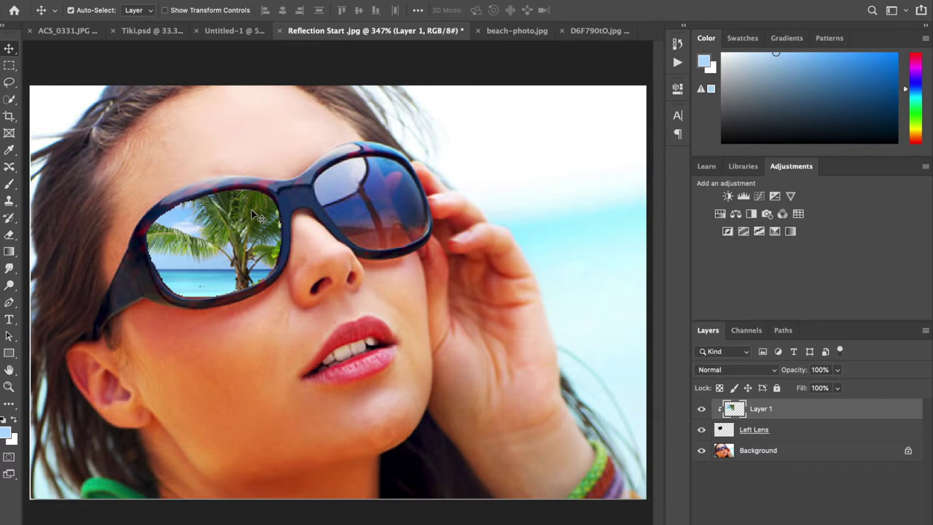
Step: Rotate the reflection -1.08°, scale it to about 89%, shift it up-right, then select Left Lens
{"action": "key", "text": "ctrl+t"}
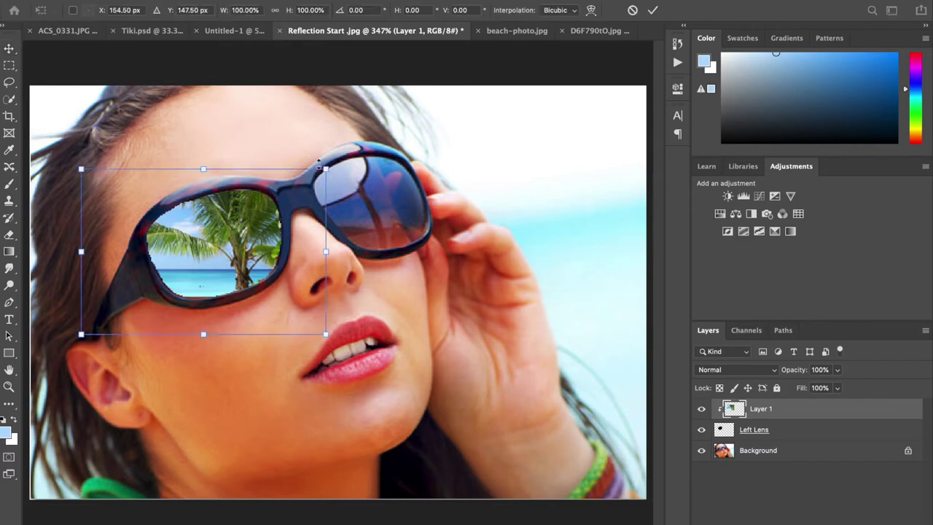
{"action": "left_click_drag", "start_coordinate": [329, 169], "coordinate": [297, 188]}
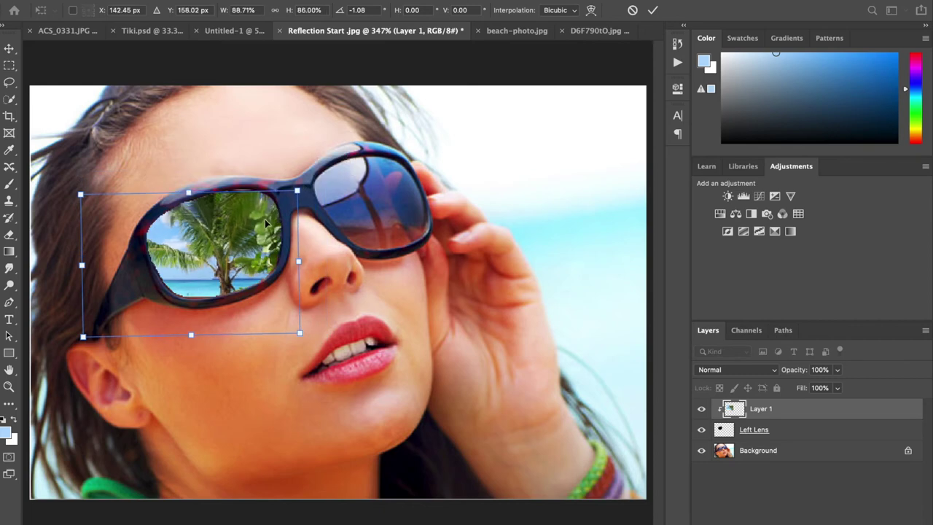
{"action": "left_click_drag", "start_coordinate": [262, 225], "coordinate": [272, 197]}
{"action": "key", "text": "Return"}
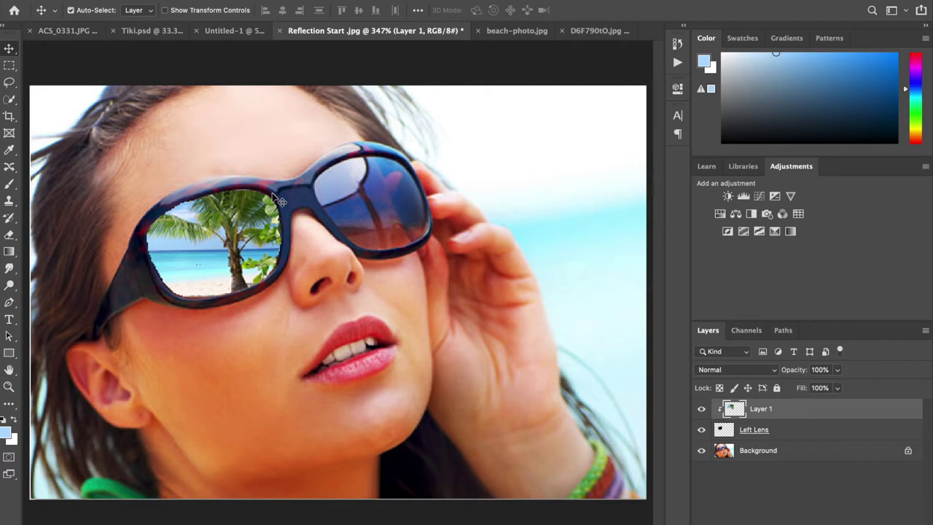
{"action": "left_click", "coordinate": [771, 438]}
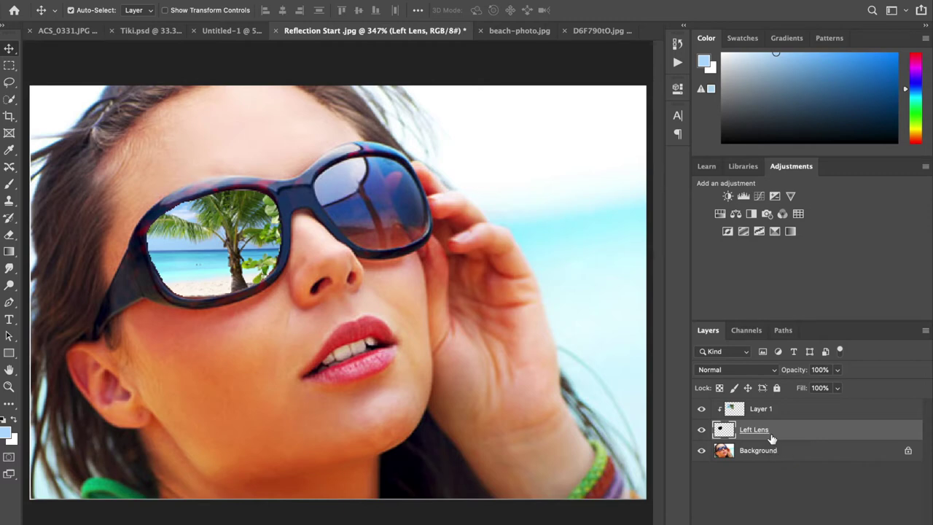
Step: Open the fx layer effects menu for the Left Lens layer
{"action": "left_click", "coordinate": [787, 524]}
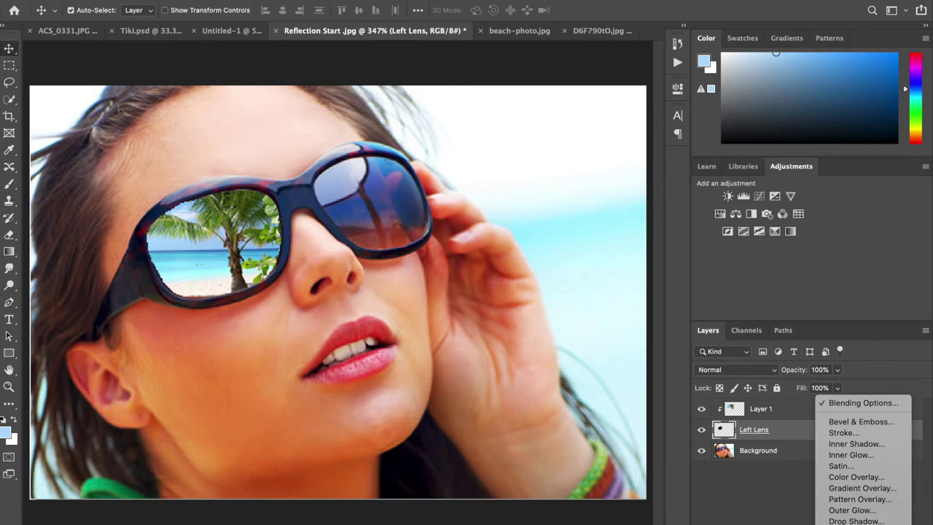
Step: Add an Inner Shadow to Left Lens with the near-black colour #030008
{"action": "left_click", "coordinate": [862, 444]}
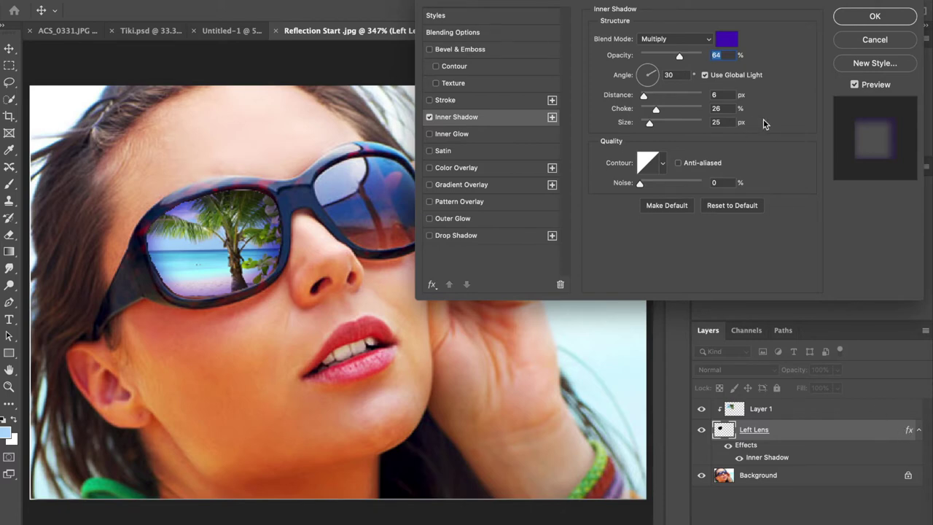
{"action": "left_click", "coordinate": [727, 39]}
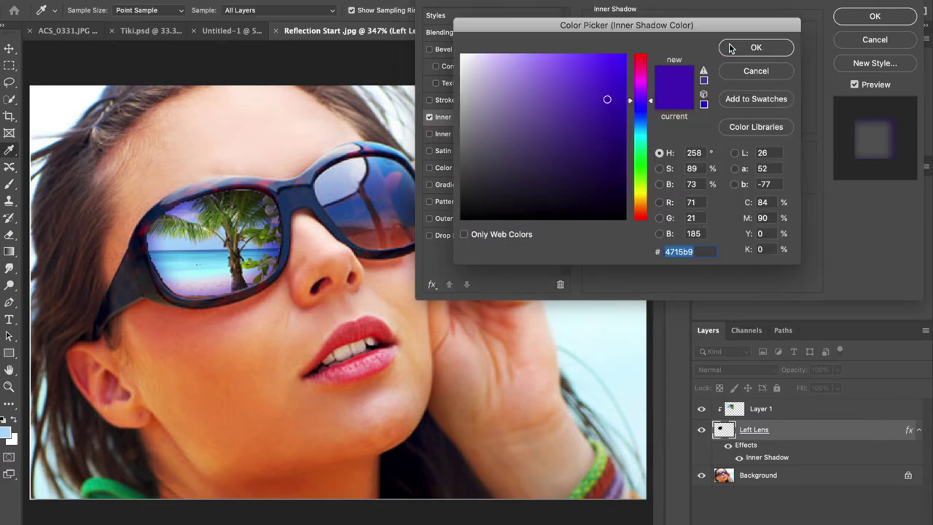
{"action": "left_click", "coordinate": [617, 213]}
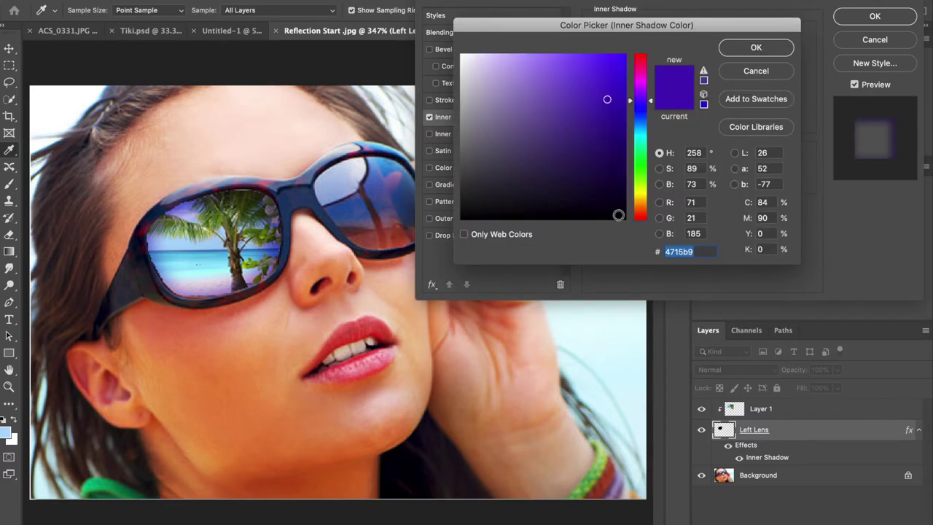
{"action": "left_click", "coordinate": [777, 46]}
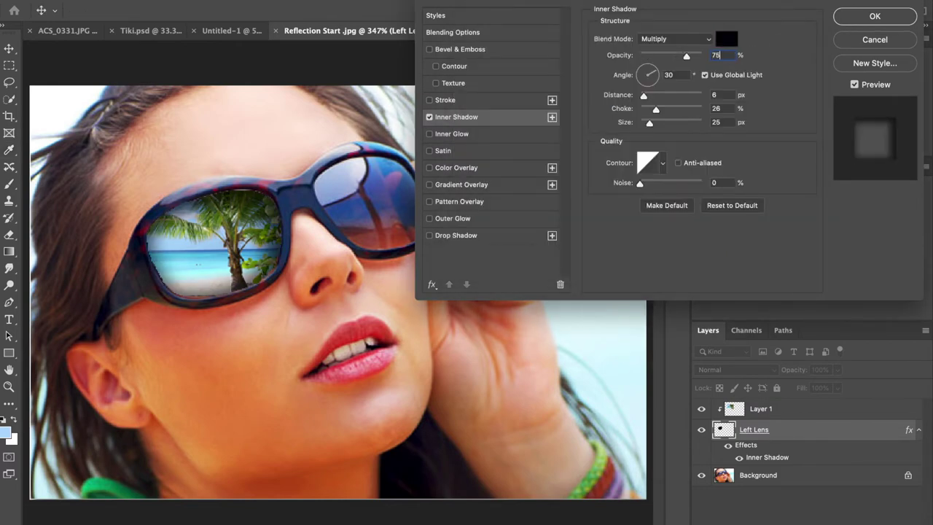
Step: Set the inner shadow to 75% opacity, 45° angle, 12 px distance, 3% choke, 18 px size, and apply it
{"action": "type", "text": "75"}
{"action": "double_click", "coordinate": [671, 75]}
{"action": "double_click", "coordinate": [672, 76]}
{"action": "type", "text": "65"}
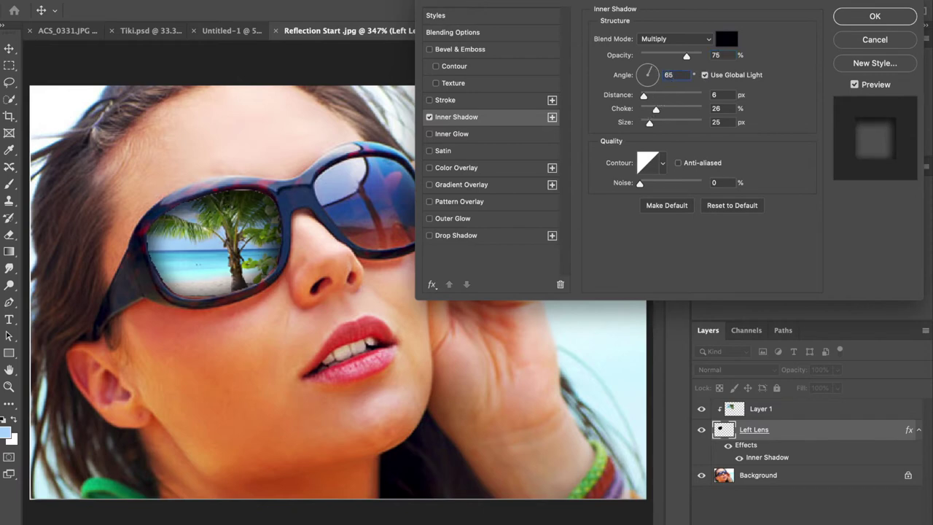
{"action": "double_click", "coordinate": [723, 96]}
{"action": "type", "text": "1"}
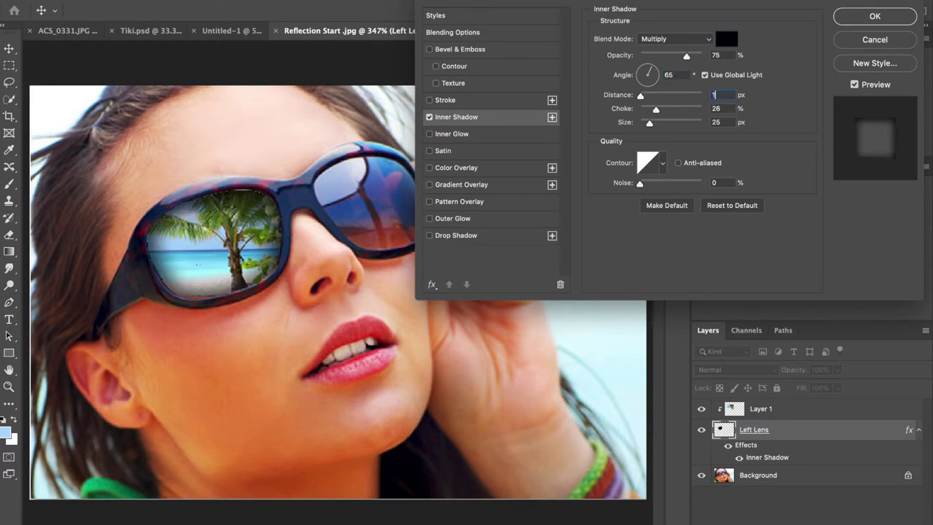
{"action": "double_click", "coordinate": [725, 107]}
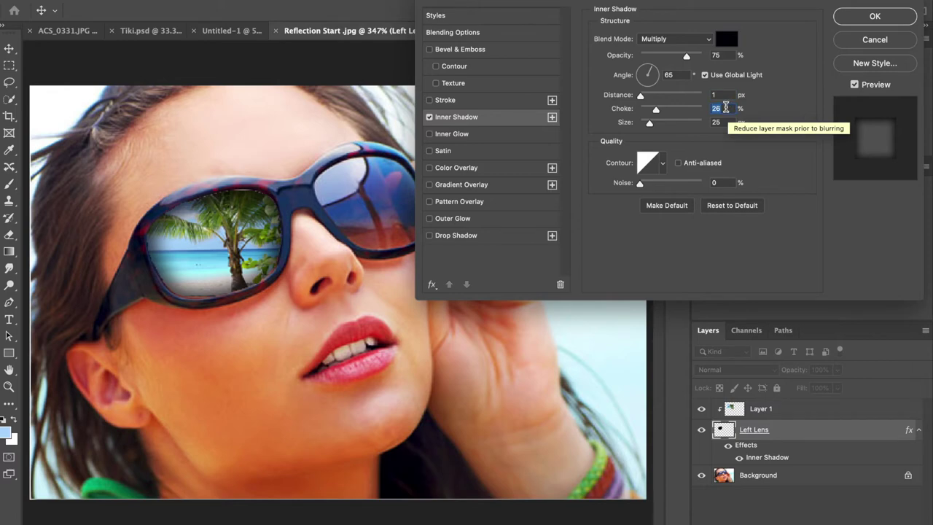
{"action": "type", "text": "0"}
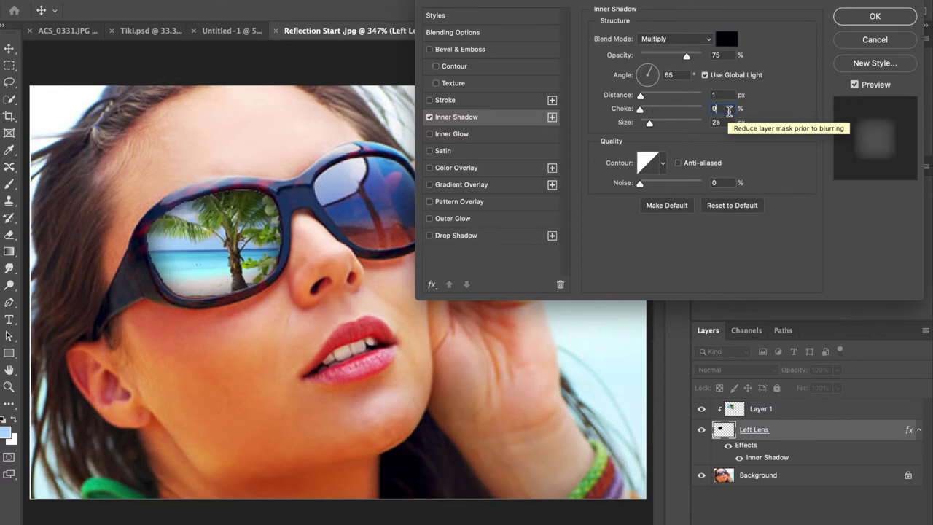
{"action": "double_click", "coordinate": [721, 121]}
{"action": "type", "text": "3"}
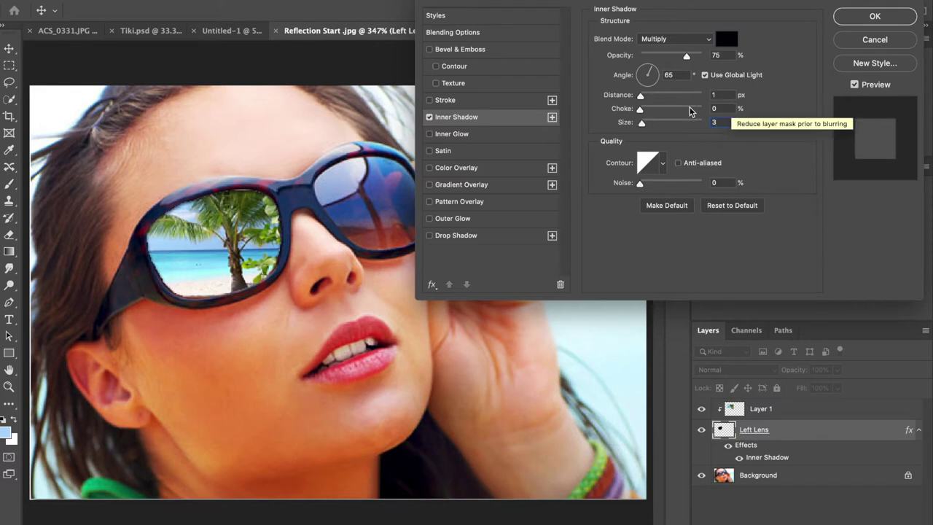
{"action": "mouse_move", "coordinate": [642, 123]}
{"action": "left_mouse_down"}
{"action": "mouse_move", "coordinate": [640, 99]}
{"action": "mouse_move", "coordinate": [651, 102]}
{"action": "mouse_move", "coordinate": [642, 110]}
{"action": "left_mouse_up"}
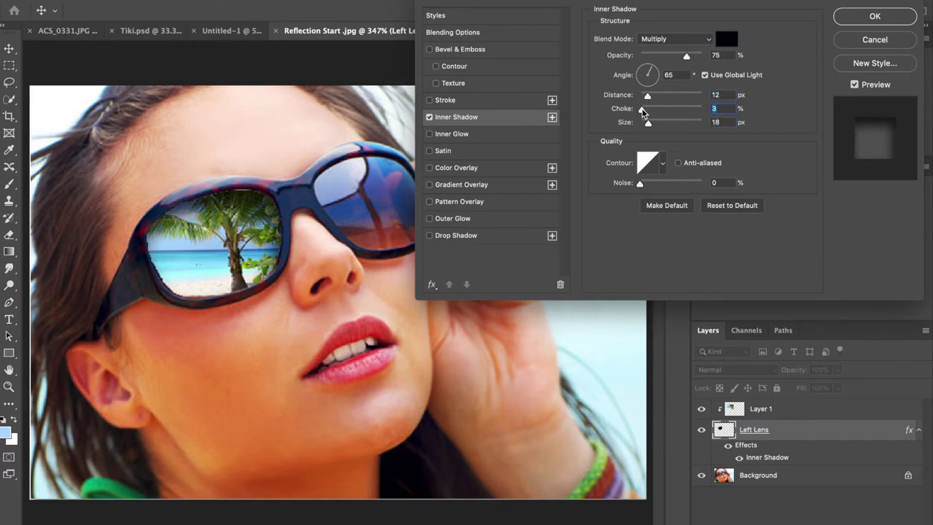
{"action": "left_click", "coordinate": [653, 71]}
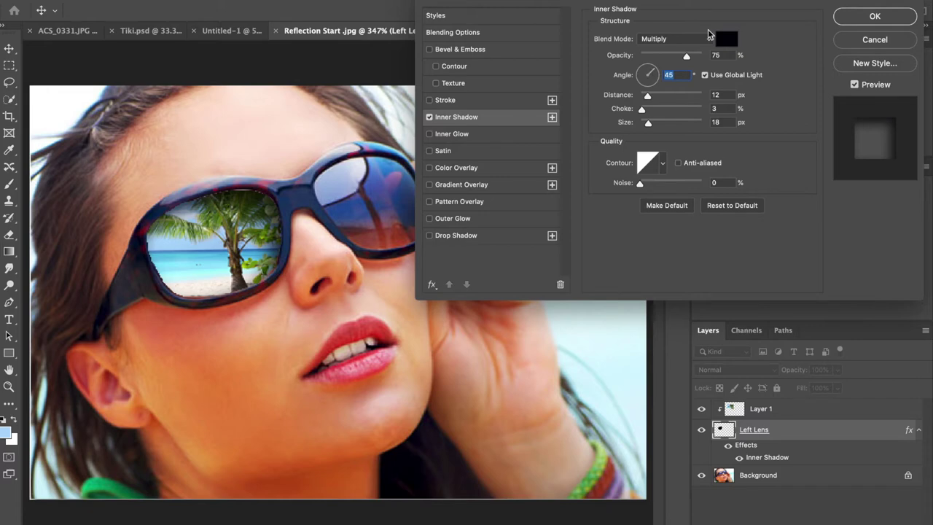
{"action": "left_click", "coordinate": [884, 22]}
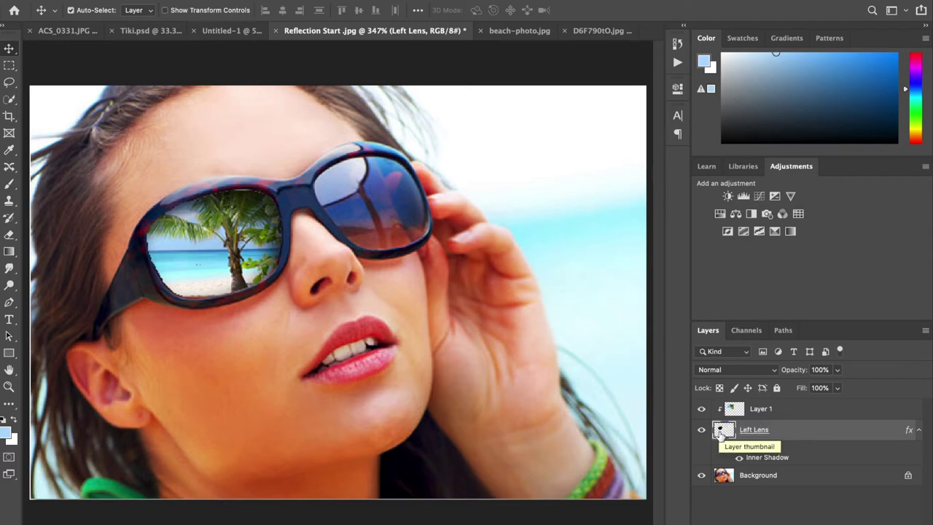
Step: Load the Left Lens layer's shape as a selection from its thumbnail
{"action": "key", "text": "ctrl"}
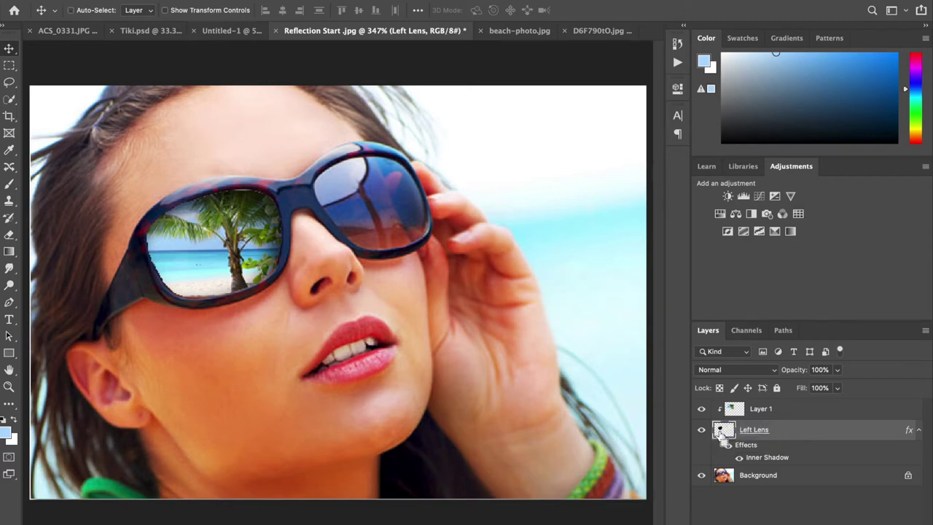
{"action": "left_click", "coordinate": [722, 431], "text": "ctrl"}
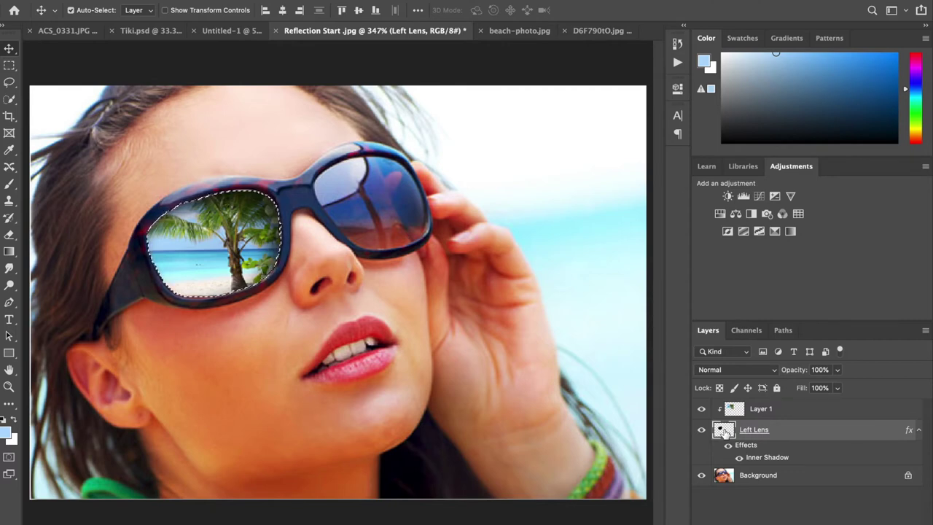
Step: Apply a 25% Spherize distortion to bulge the left lens reflection
{"action": "left_click", "coordinate": [302, 0]}
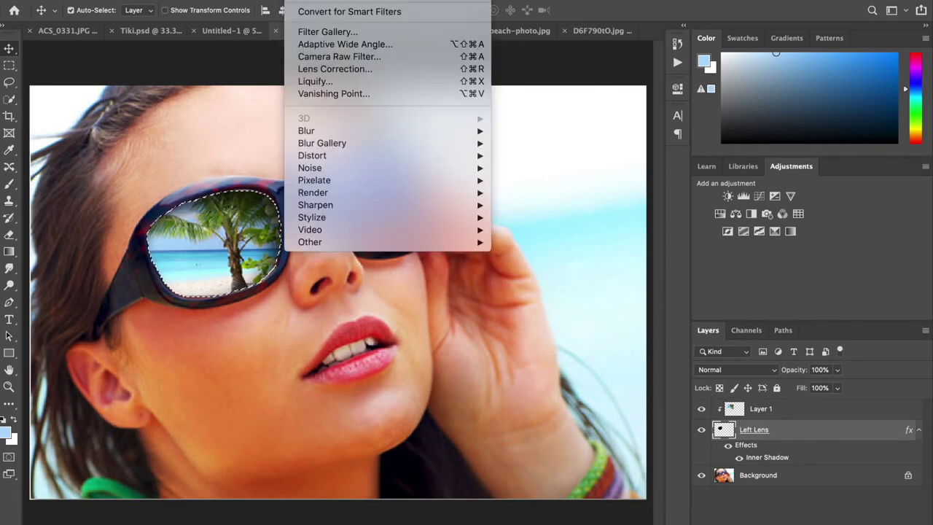
{"action": "mouse_move", "coordinate": [466, 168]}
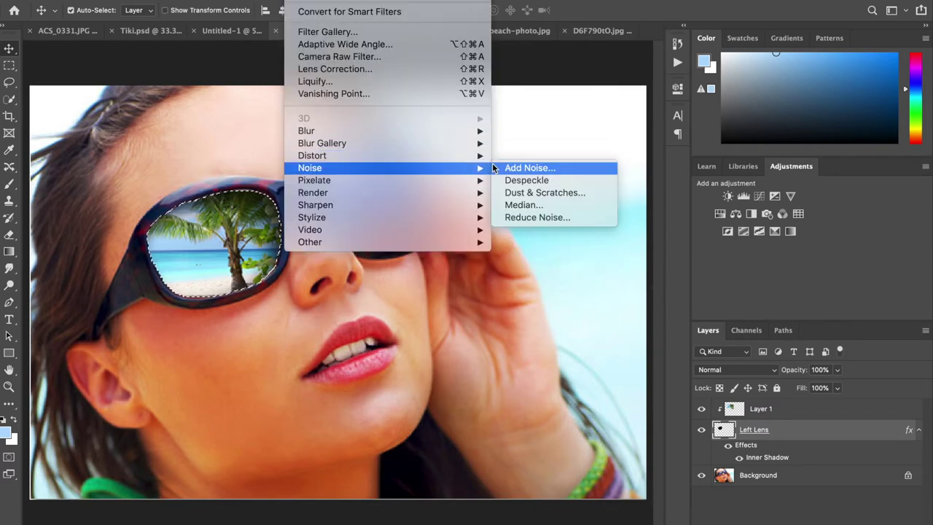
{"action": "left_click", "coordinate": [542, 216]}
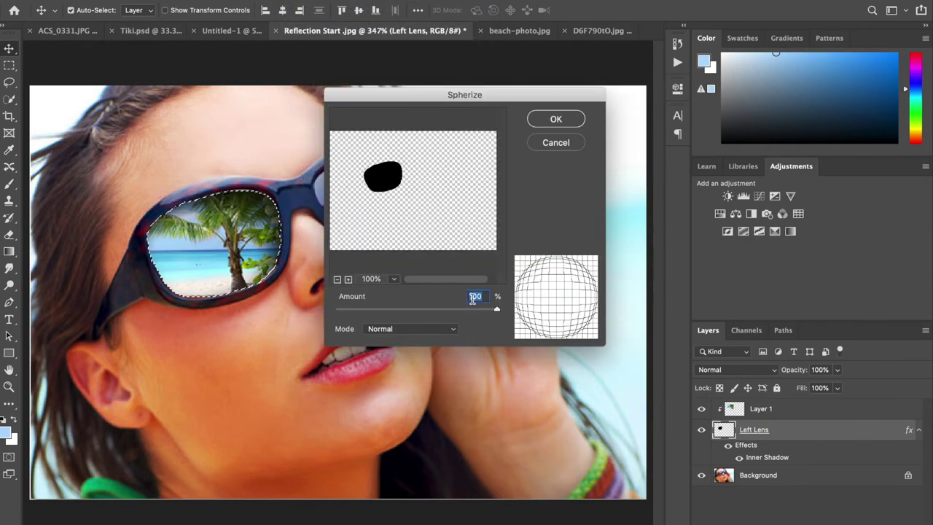
{"action": "type", "text": "25"}
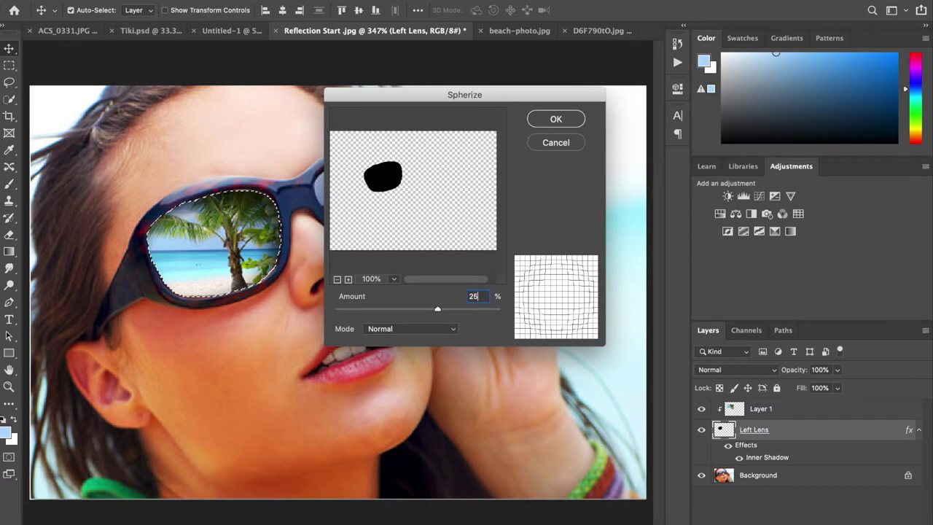
{"action": "key", "text": "Return"}
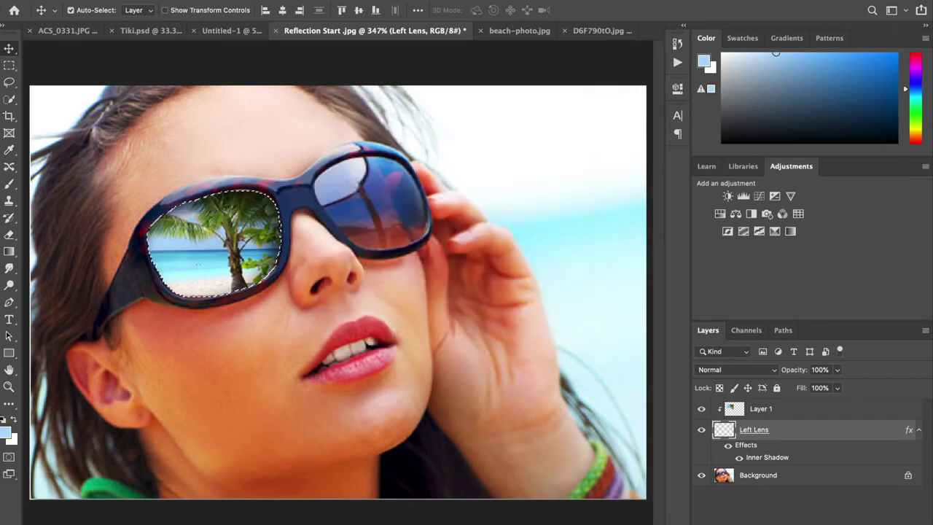
Step: Rename Layer 1 to 'Left Lens Reflection' and add a new Layer 1 above it with Ctrl+J
{"action": "double_click", "coordinate": [764, 408]}
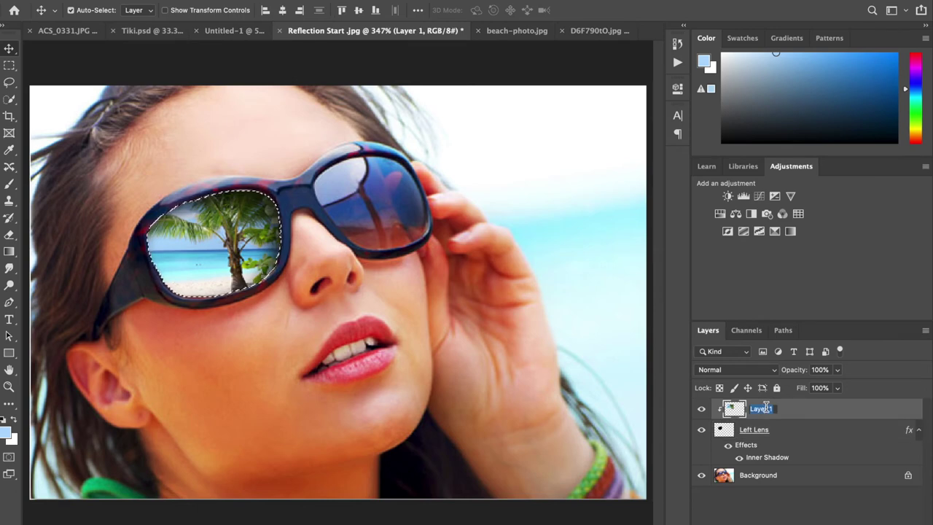
{"action": "type", "text": "Left L"}
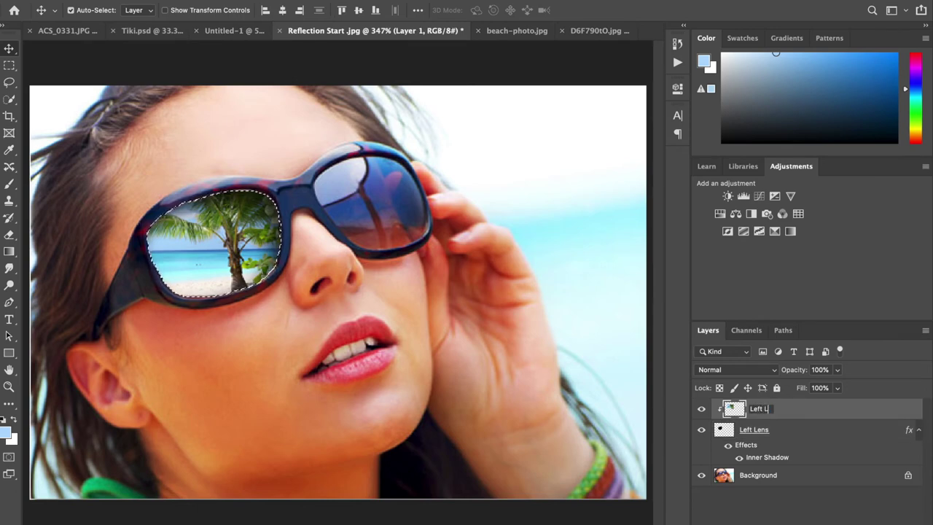
{"action": "type", "text": "ens Reflection"}
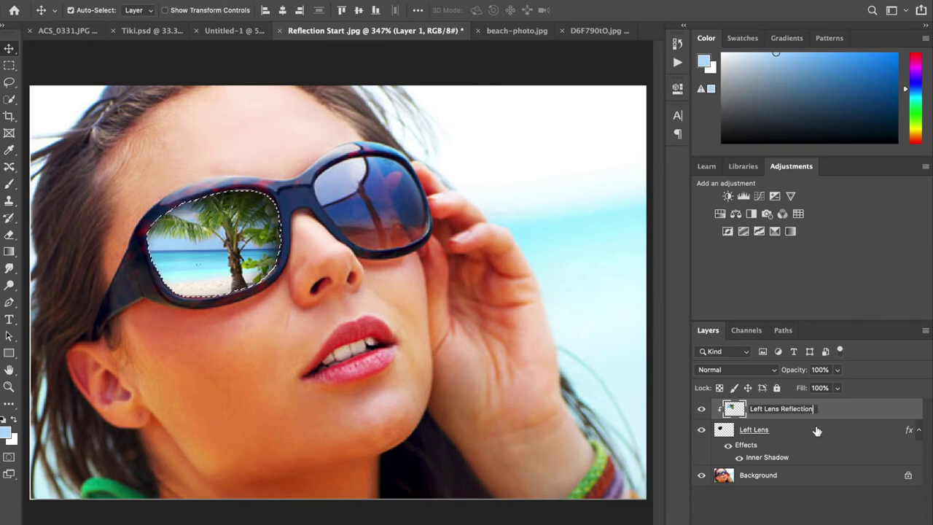
{"action": "key", "text": "Return"}
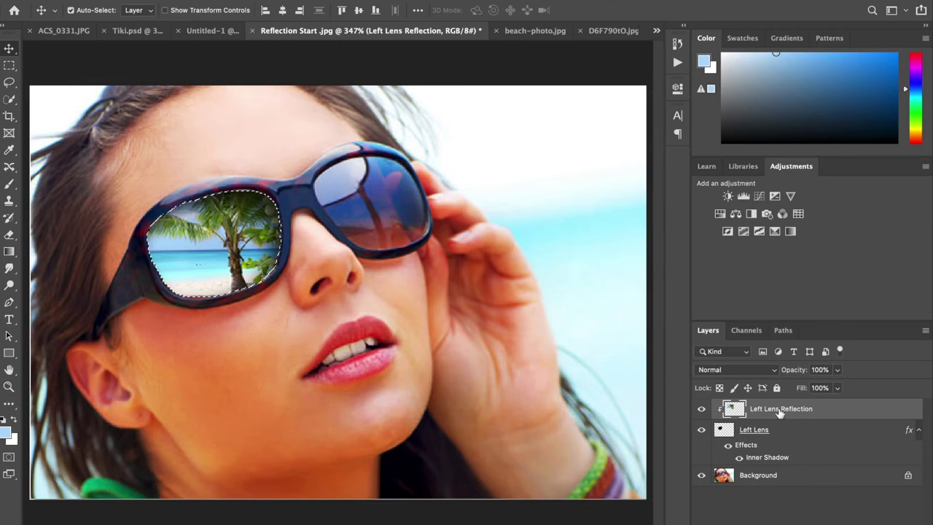
{"action": "key", "text": "ctrl"}
{"action": "key", "text": "ctrl+j"}
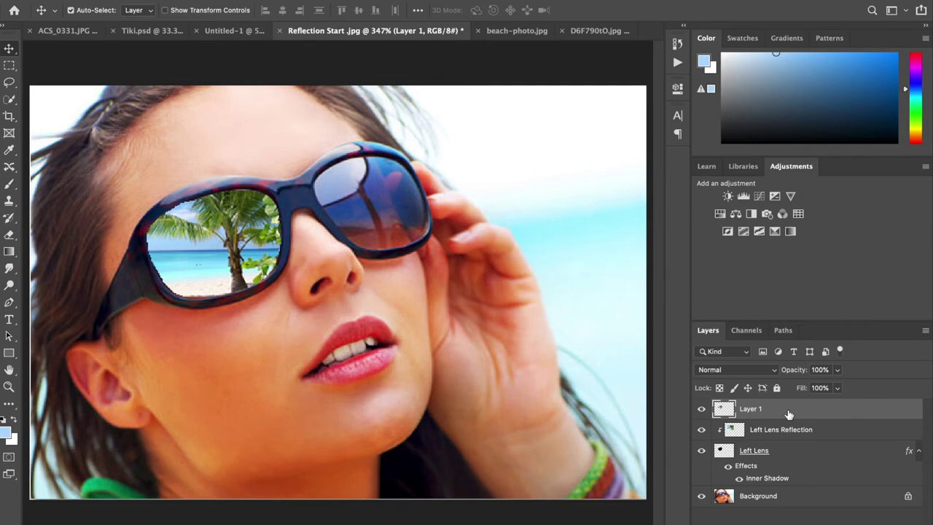
Step: Set the empty Layer 1 to Multiply blending and clip it to the Left Lens layers below
{"action": "left_click", "coordinate": [736, 370]}
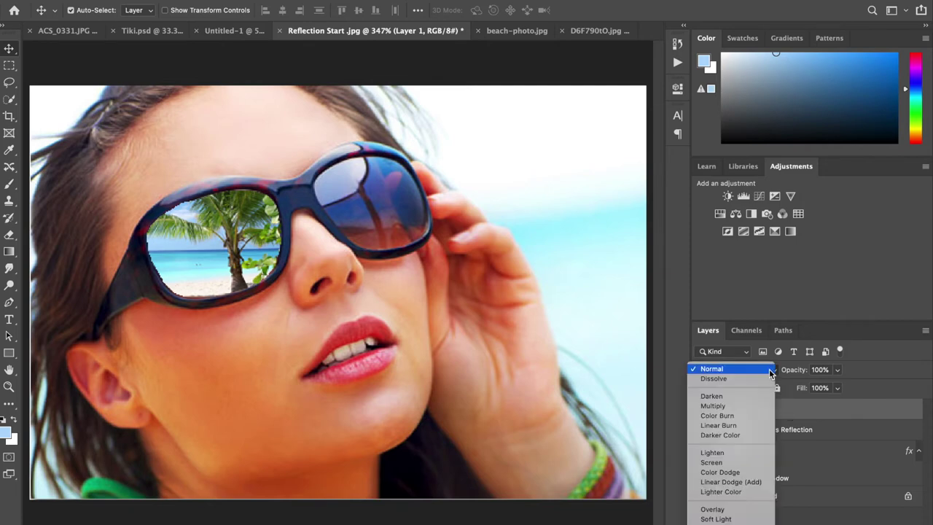
{"action": "left_click", "coordinate": [755, 406]}
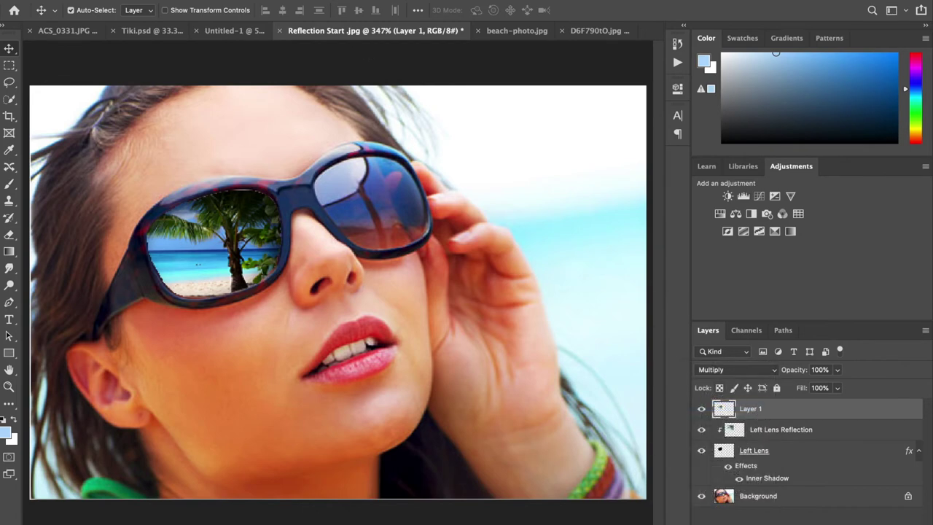
{"action": "left_click", "coordinate": [191, 0]}
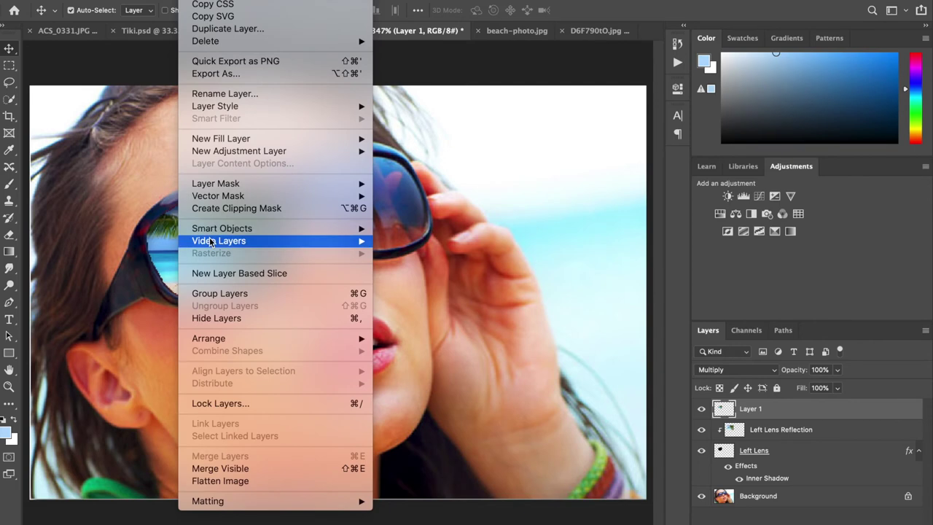
{"action": "left_click", "coordinate": [215, 210]}
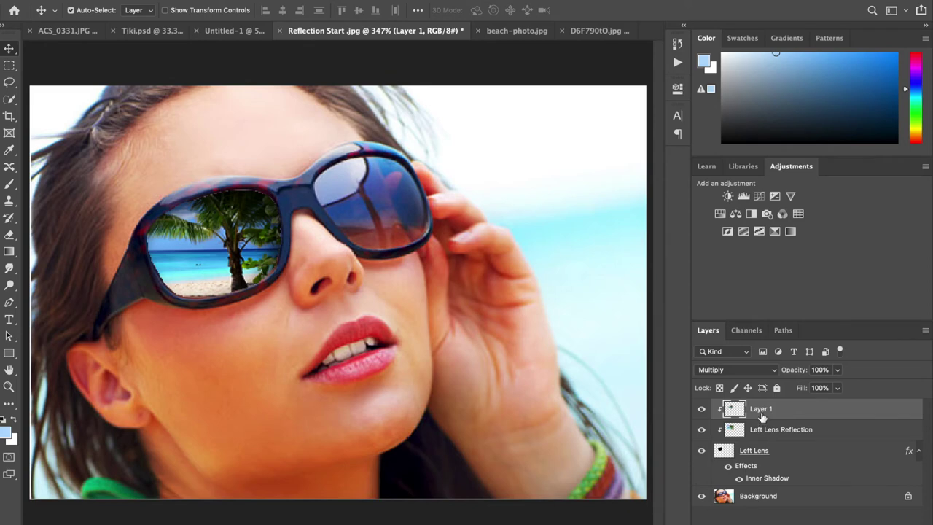
Step: Name the clipped layer 'Multiply' and drop its opacity to 91%
{"action": "double_click", "coordinate": [761, 409]}
{"action": "type", "text": "Multiply"}
{"action": "key", "text": "Return"}
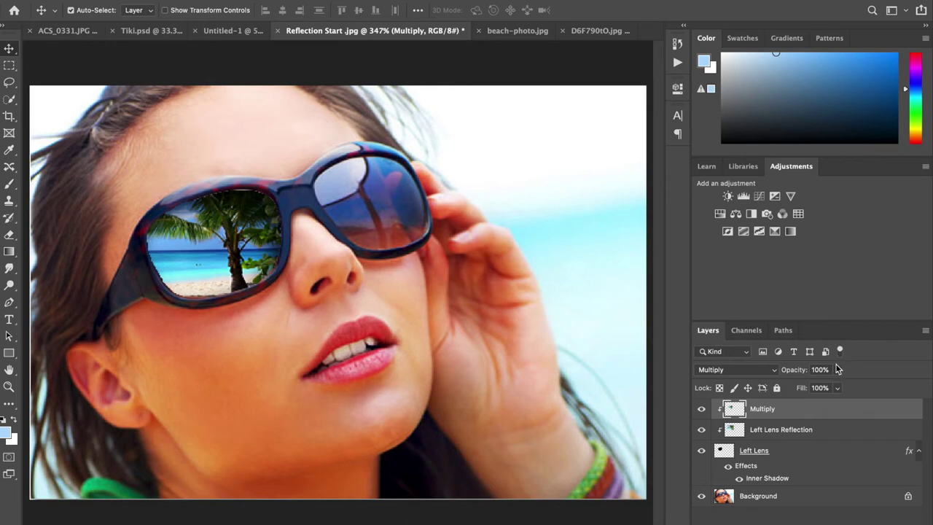
{"action": "left_click", "coordinate": [837, 388]}
{"action": "left_click_drag", "start_coordinate": [823, 386], "coordinate": [834, 390]}
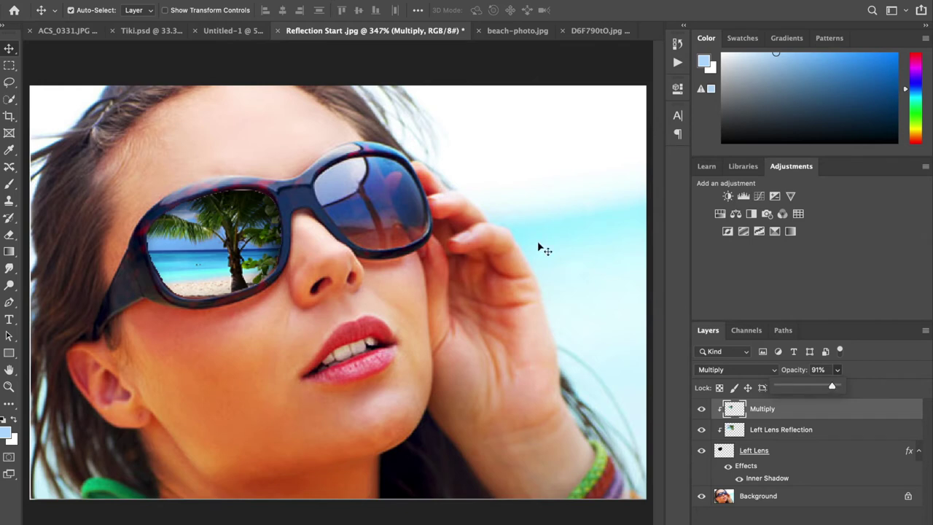
{"action": "left_click", "coordinate": [11, 252]}
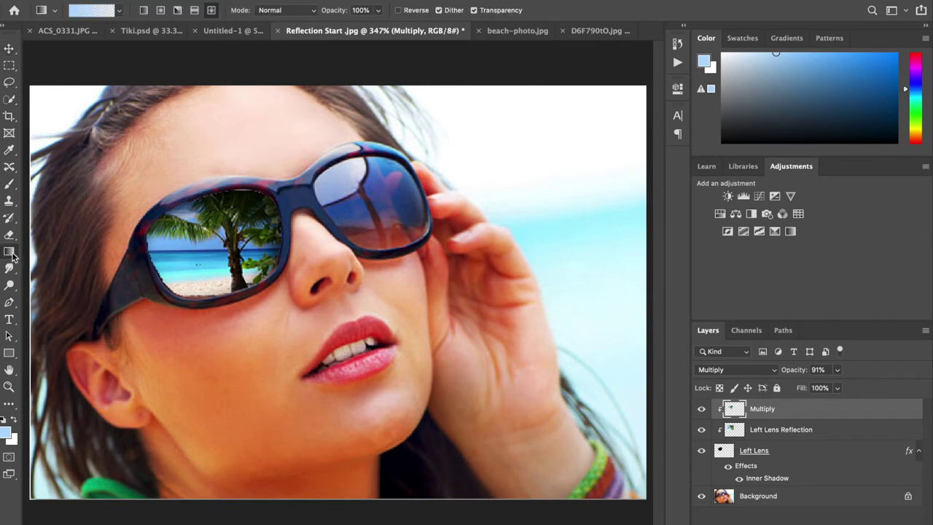
Step: Choose the Basics > Foreground to Transparent gradient preset
{"action": "left_click", "coordinate": [115, 12]}
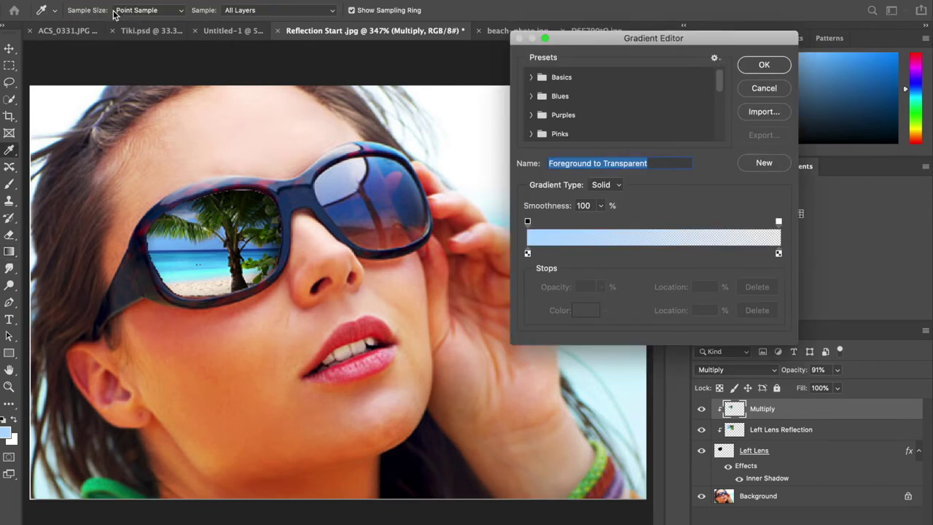
{"action": "left_click", "coordinate": [763, 88]}
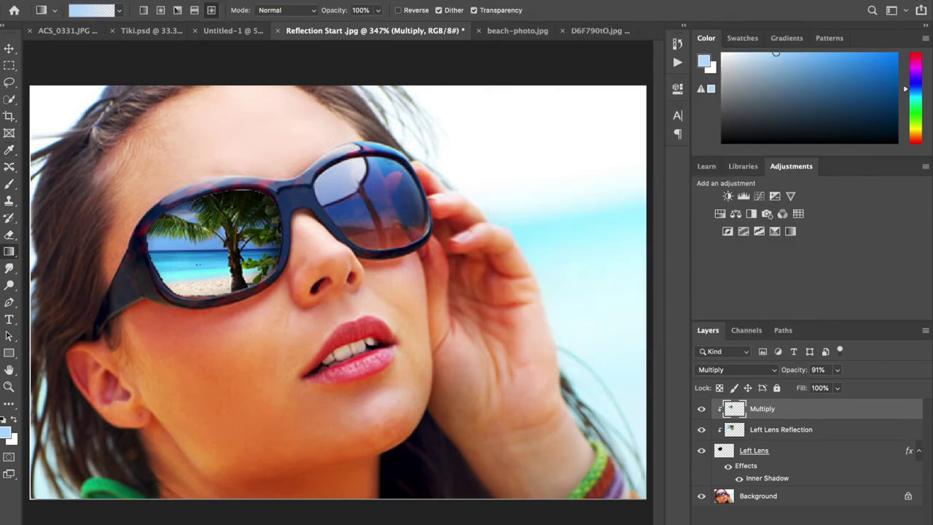
{"action": "left_click", "coordinate": [119, 10]}
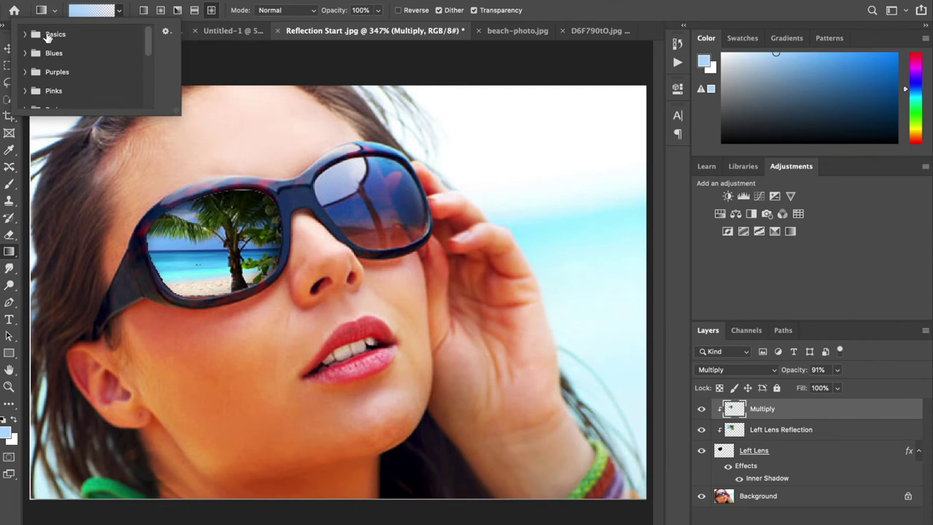
{"action": "left_click", "coordinate": [26, 35]}
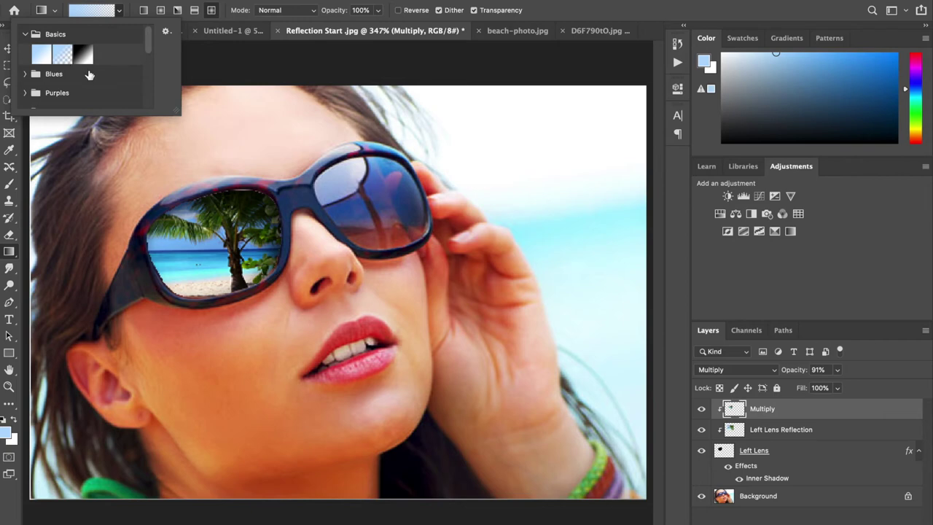
{"action": "left_click", "coordinate": [62, 54]}
{"action": "left_click", "coordinate": [138, 3]}
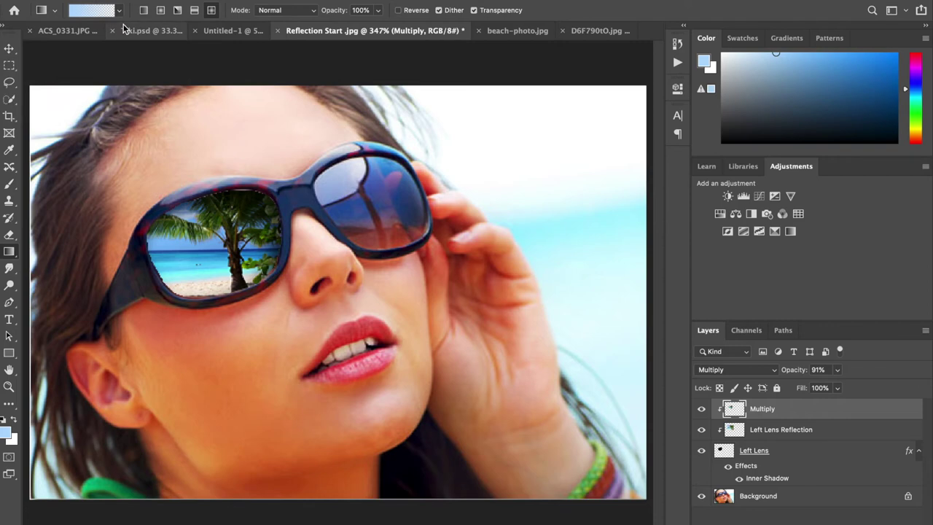
Step: Reset colours to black and white, confirm Foreground to Transparent, and make white the foreground
{"action": "key", "text": "d"}
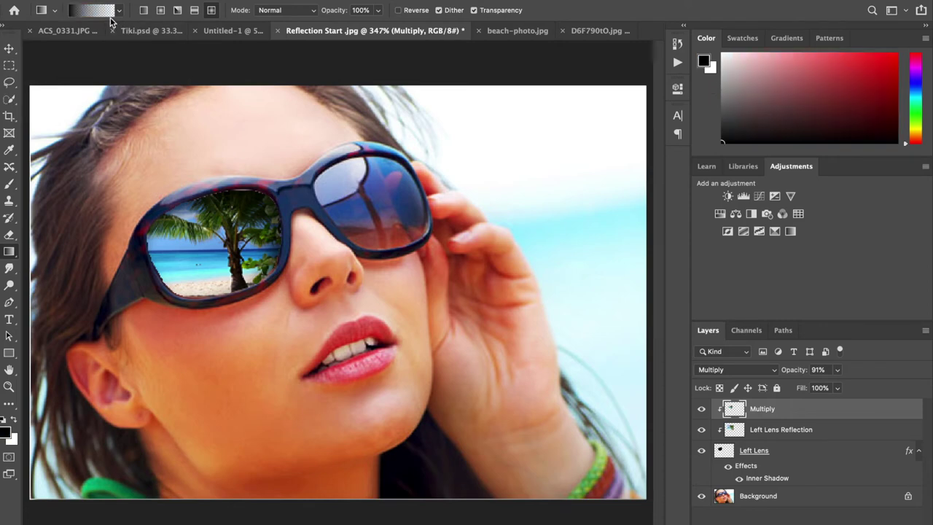
{"action": "left_click", "coordinate": [106, 10]}
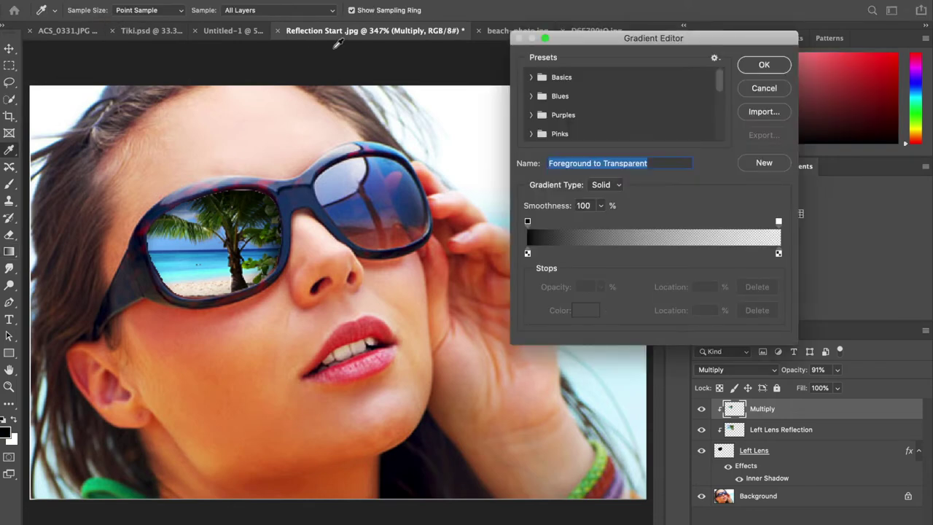
{"action": "left_click", "coordinate": [760, 64]}
{"action": "left_click", "coordinate": [76, 12]}
{"action": "left_click", "coordinate": [531, 79]}
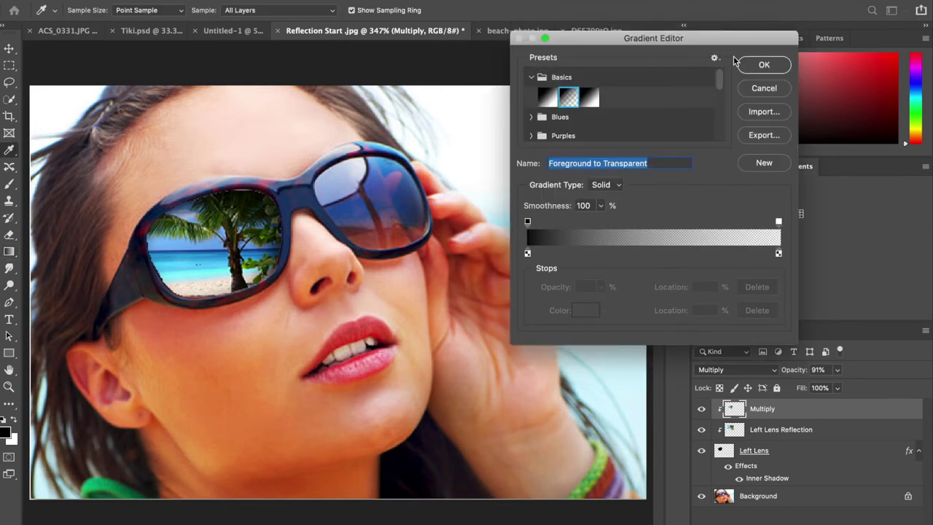
{"action": "left_click", "coordinate": [758, 67]}
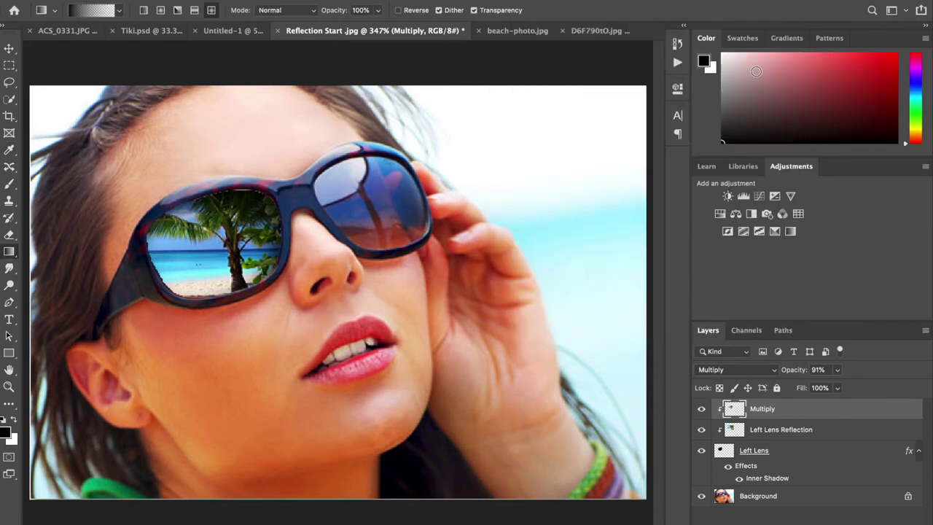
{"action": "left_click", "coordinate": [14, 420]}
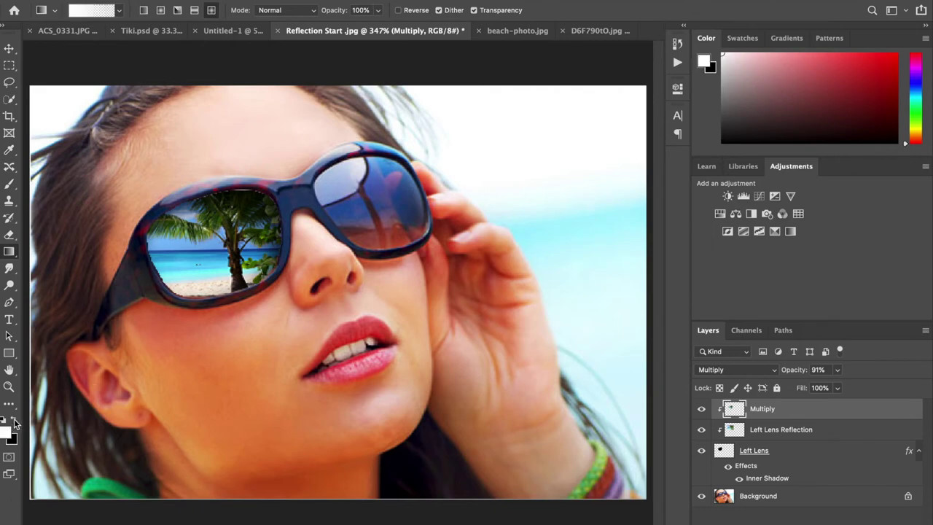
Step: Load the left lens selection, add a 'highlight' layer, and sweep a white linear gradient across it
{"action": "left_click", "coordinate": [725, 453], "text": "ctrl"}
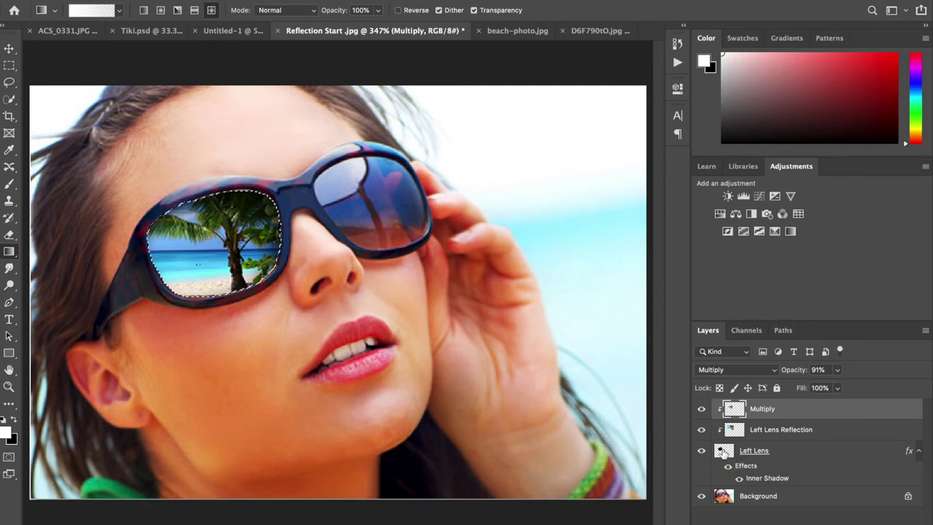
{"action": "left_click", "coordinate": [878, 522]}
{"action": "double_click", "coordinate": [755, 409]}
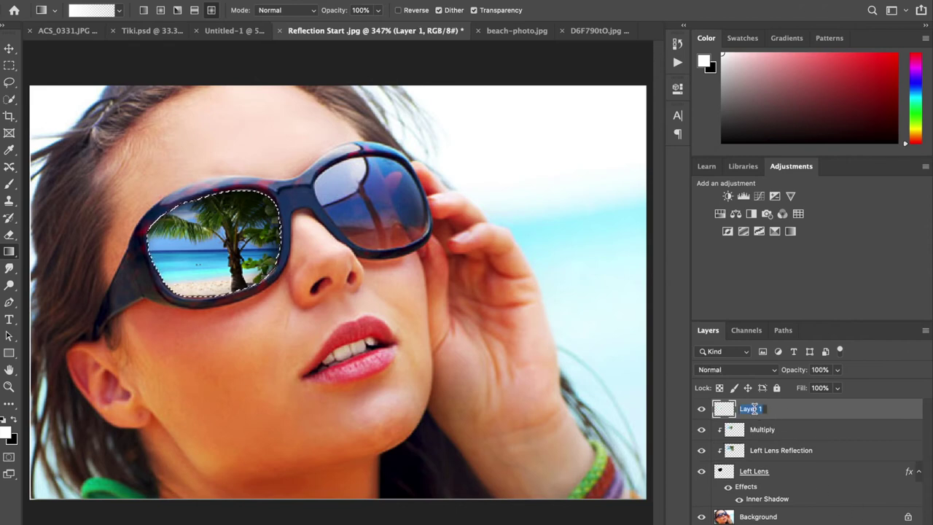
{"action": "type", "text": "hight"}
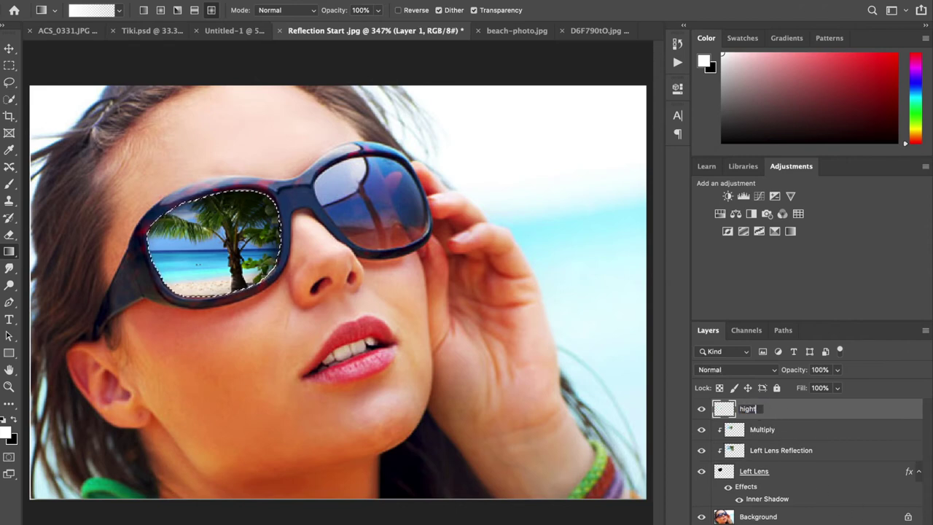
{"action": "key", "text": "BackSpace"}
{"action": "type", "text": "light"}
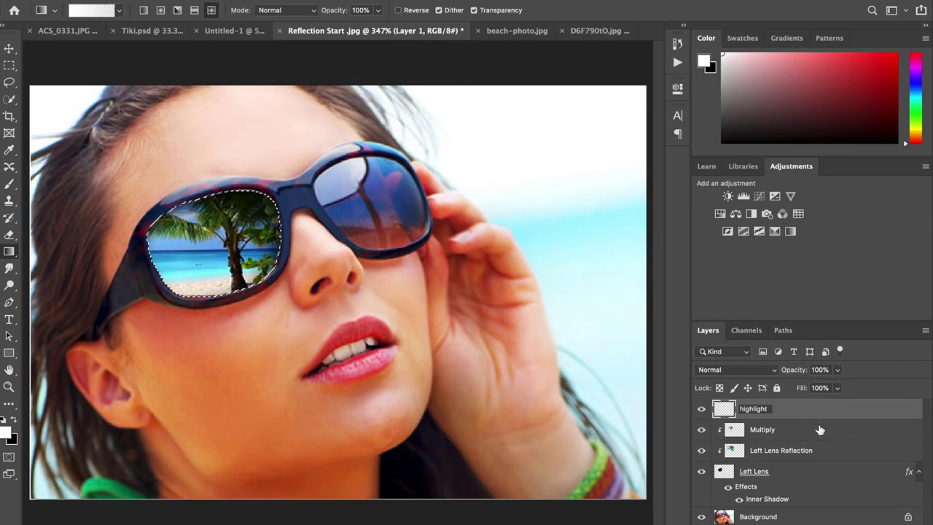
{"action": "key", "text": "Return"}
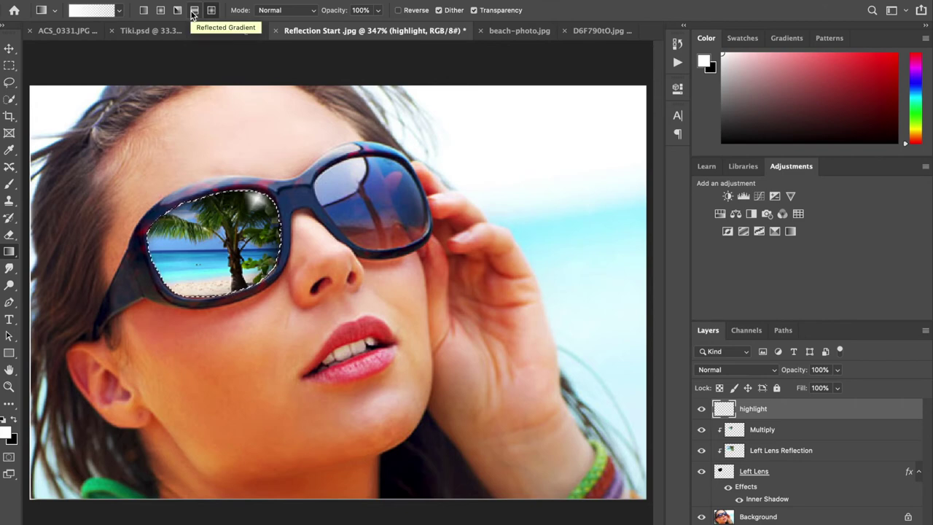
{"action": "left_click", "coordinate": [144, 11]}
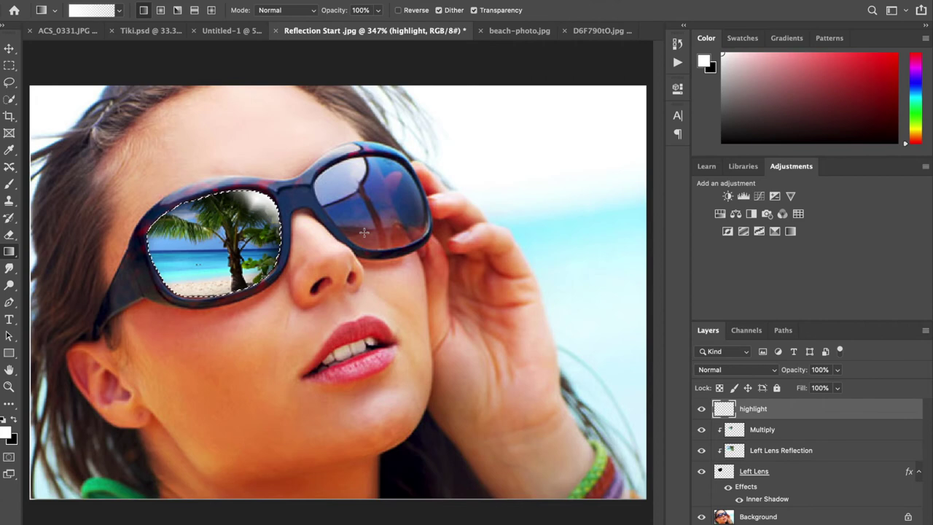
{"action": "key", "text": "ctrl+d"}
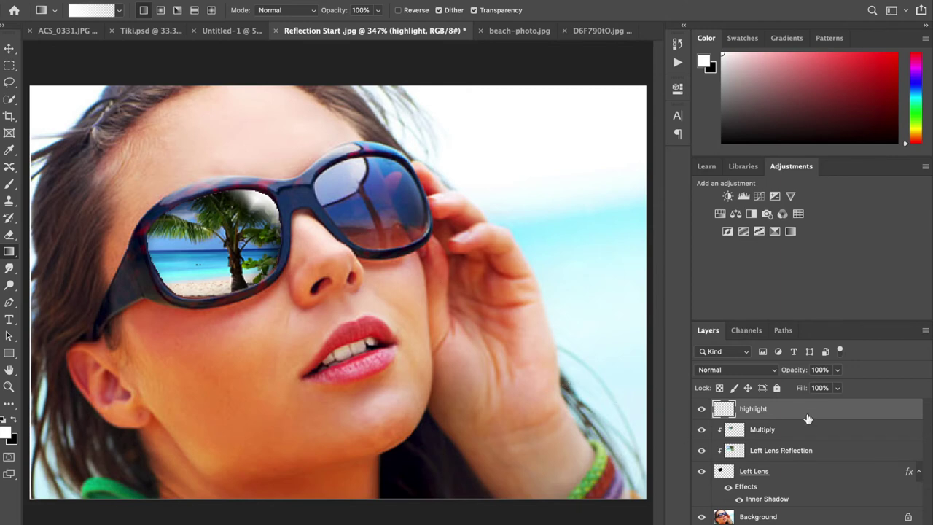
Step: Group the highlight, Multiply, Left Lens Reflection and Left Lens layers as 'Left Lens', collapsed
{"action": "left_click", "coordinate": [829, 479], "text": "shift"}
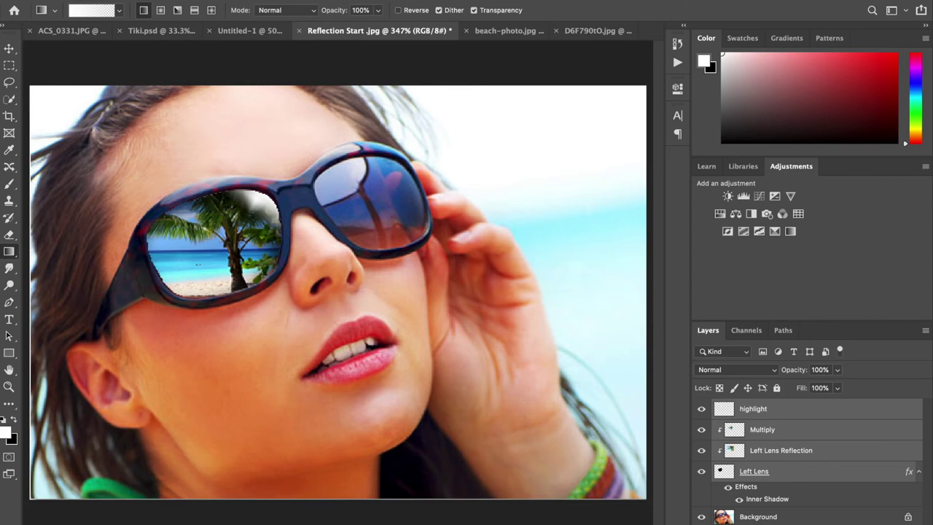
{"action": "key", "text": "ctrl+g"}
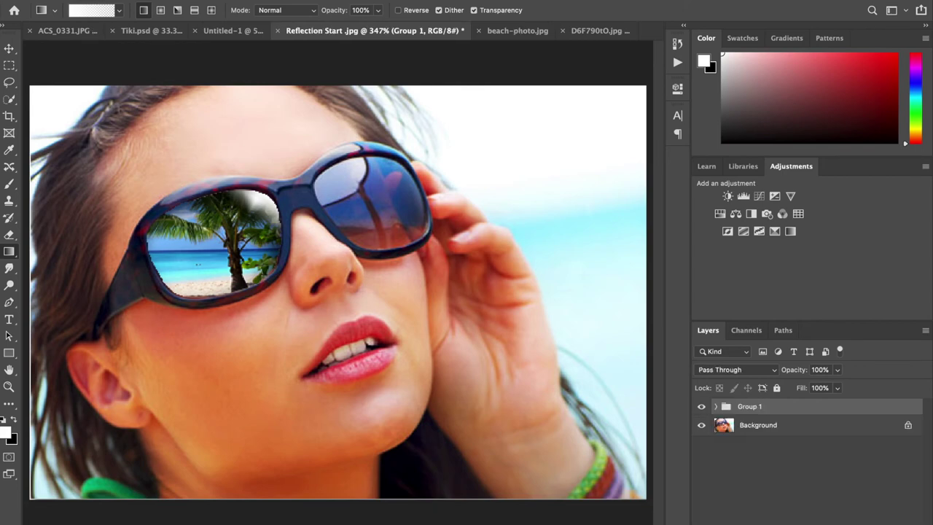
{"action": "double_click", "coordinate": [747, 406]}
{"action": "type", "text": "Left Lens"}
{"action": "key", "text": "Return"}
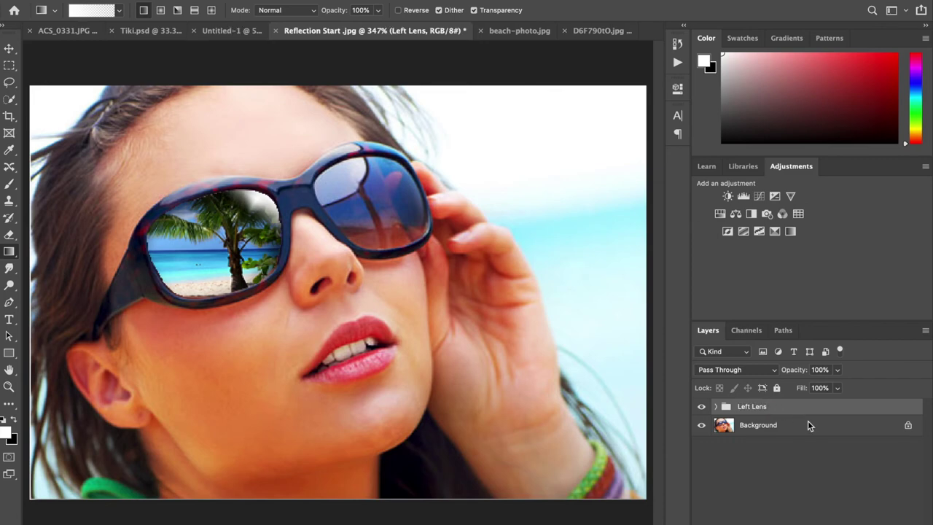
{"action": "left_click", "coordinate": [716, 406]}
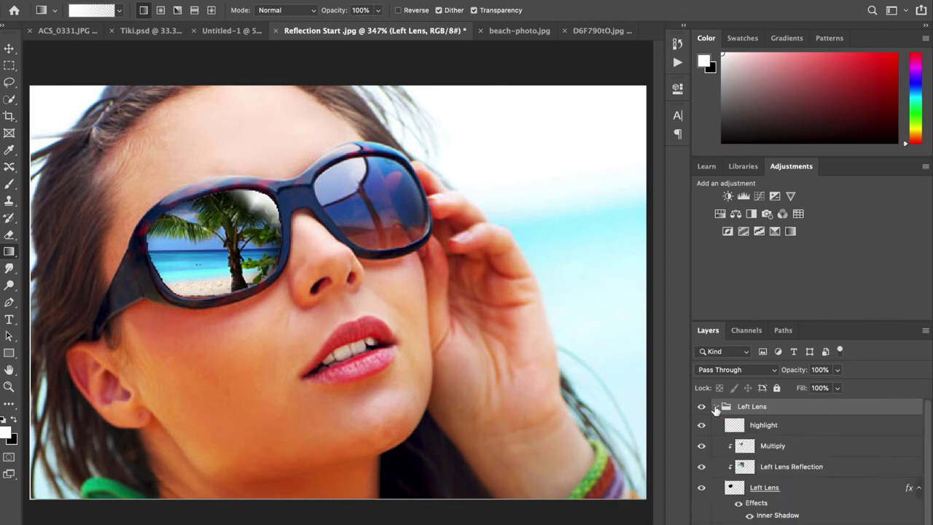
{"action": "left_click", "coordinate": [716, 406]}
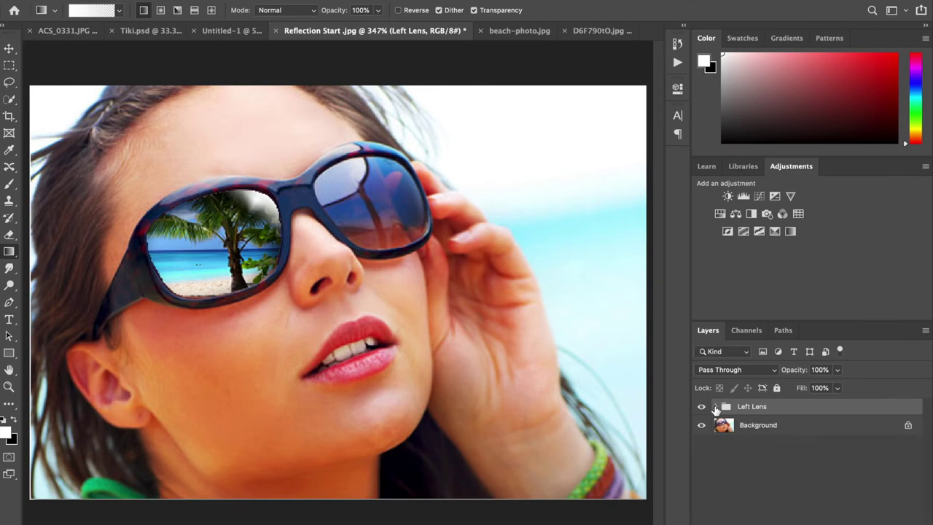
Step: Select the right lens with Quick Selection, subtracting the excess along its rim
{"action": "left_click", "coordinate": [15, 100]}
{"action": "mouse_move", "coordinate": [346, 185]}
{"action": "left_mouse_down"}
{"action": "mouse_move", "coordinate": [375, 175]}
{"action": "mouse_move", "coordinate": [412, 218]}
{"action": "mouse_move", "coordinate": [397, 240]}
{"action": "mouse_move", "coordinate": [349, 236]}
{"action": "mouse_move", "coordinate": [319, 191]}
{"action": "mouse_move", "coordinate": [342, 169]}
{"action": "mouse_move", "coordinate": [360, 248]}
{"action": "mouse_move", "coordinate": [352, 169]}
{"action": "mouse_move", "coordinate": [410, 195]}
{"action": "left_mouse_up"}
{"action": "left_click", "coordinate": [758, 425]}
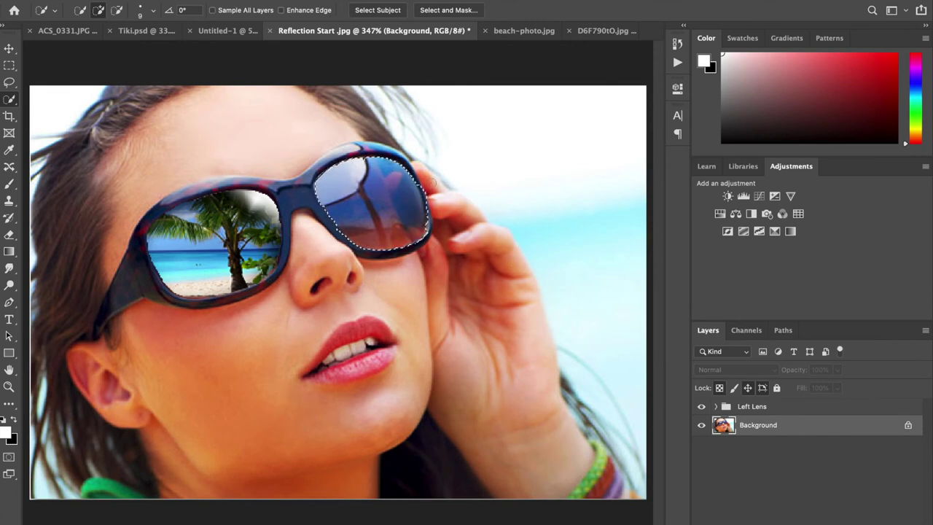
{"action": "key", "text": "alt"}
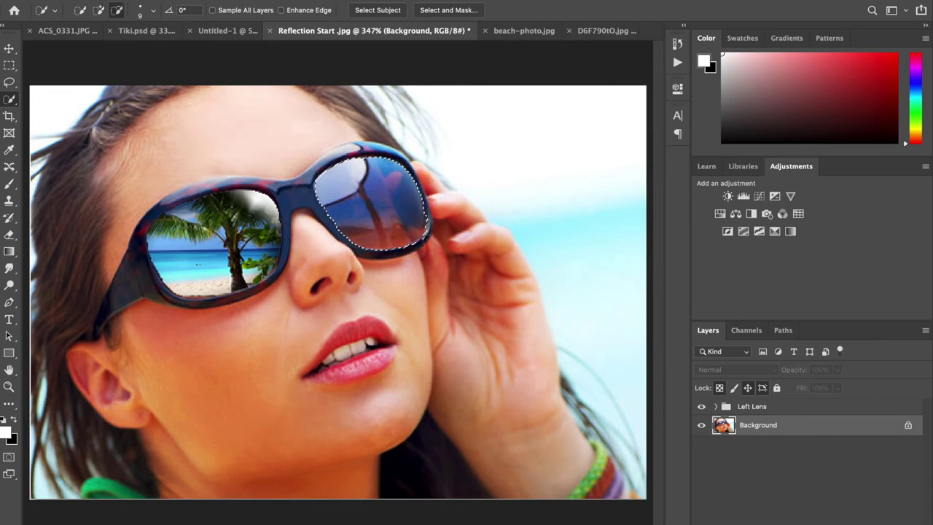
{"action": "key", "text": "alt"}
{"action": "key", "text": "alt"}
{"action": "key", "text": "alt"}
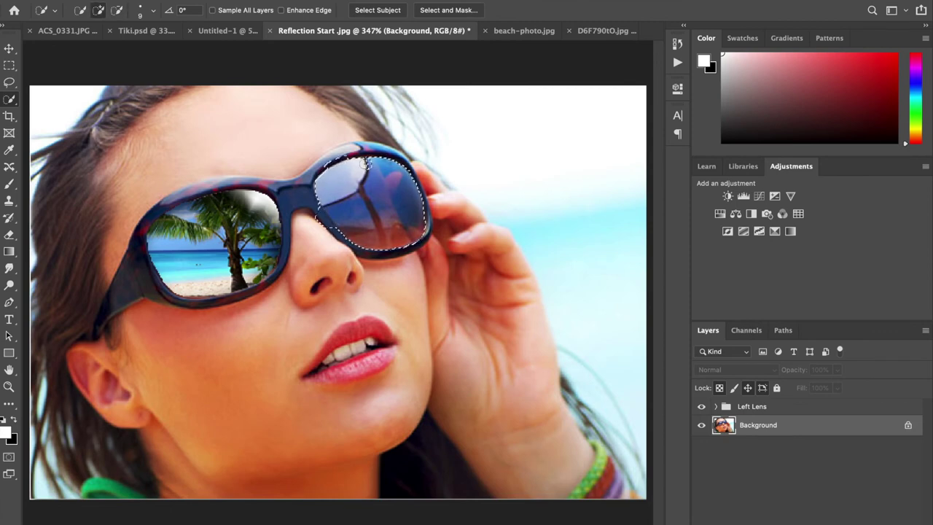
{"action": "mouse_move", "coordinate": [353, 159]}
{"action": "left_mouse_down"}
{"action": "mouse_move", "coordinate": [393, 162]}
{"action": "mouse_move", "coordinate": [419, 187]}
{"action": "left_mouse_up"}
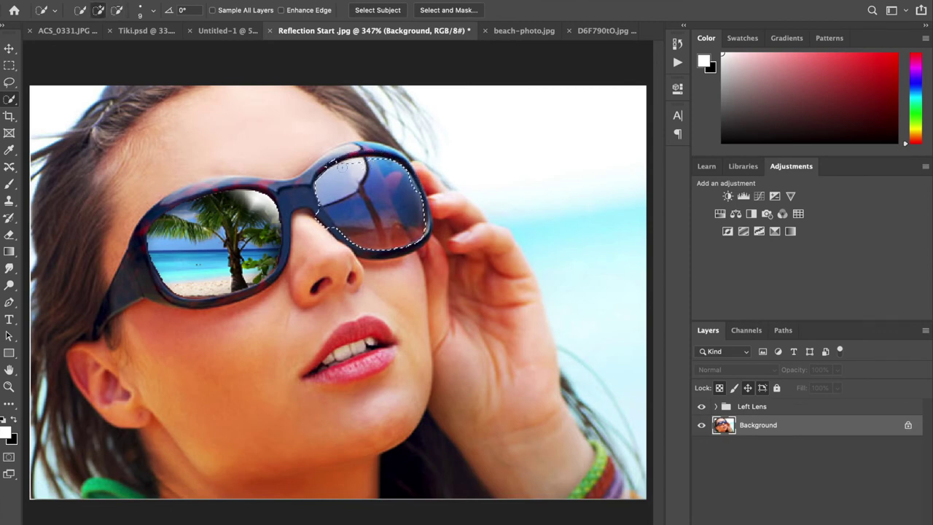
{"action": "key", "text": "alt"}
{"action": "key", "text": "alt"}
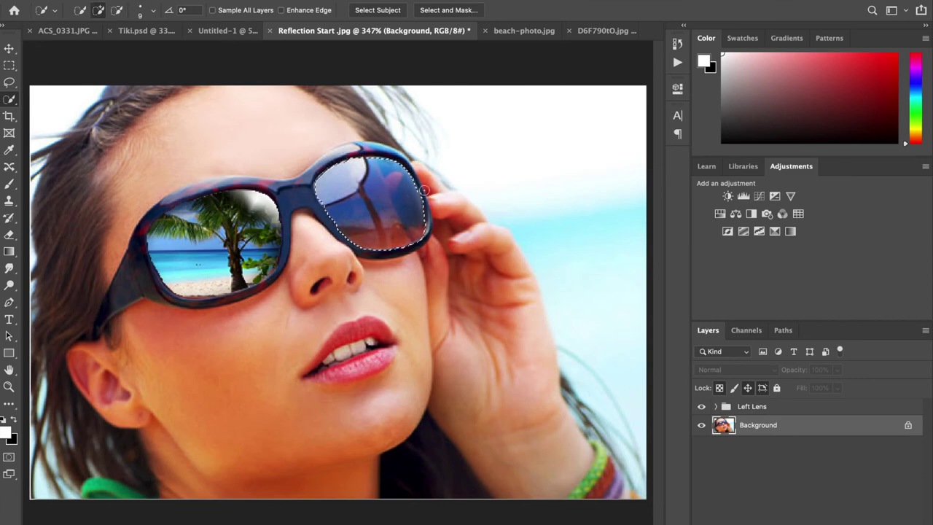
{"action": "key", "text": "alt"}
{"action": "key", "text": "alt"}
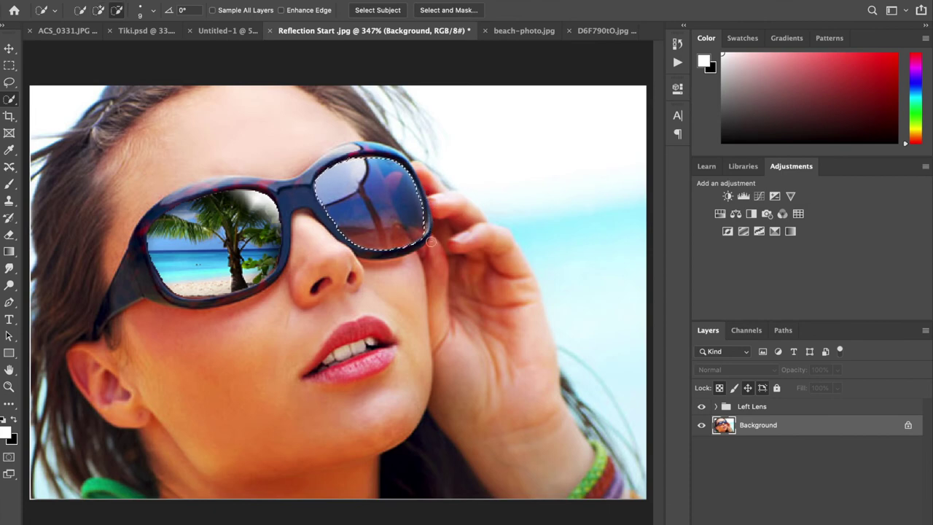
{"action": "key", "text": "alt"}
{"action": "key", "text": "alt"}
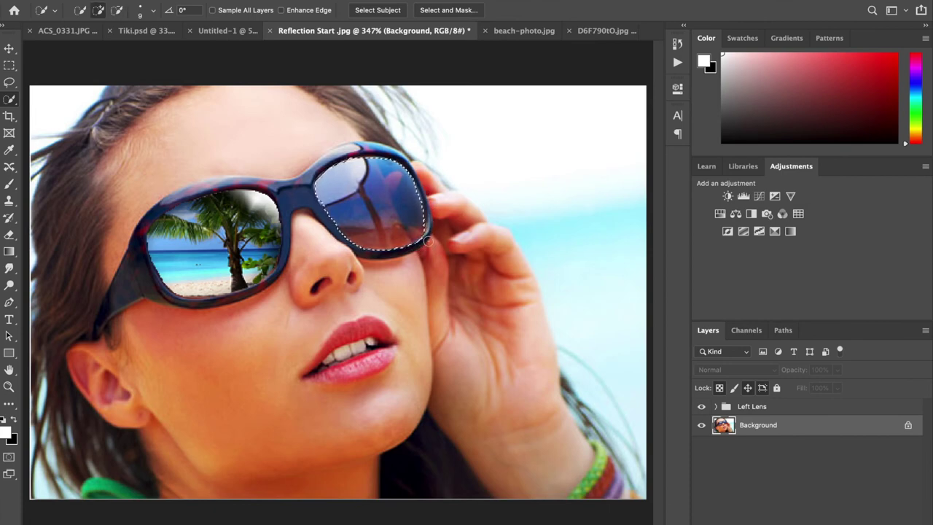
{"action": "left_click", "coordinate": [325, 198], "text": "alt"}
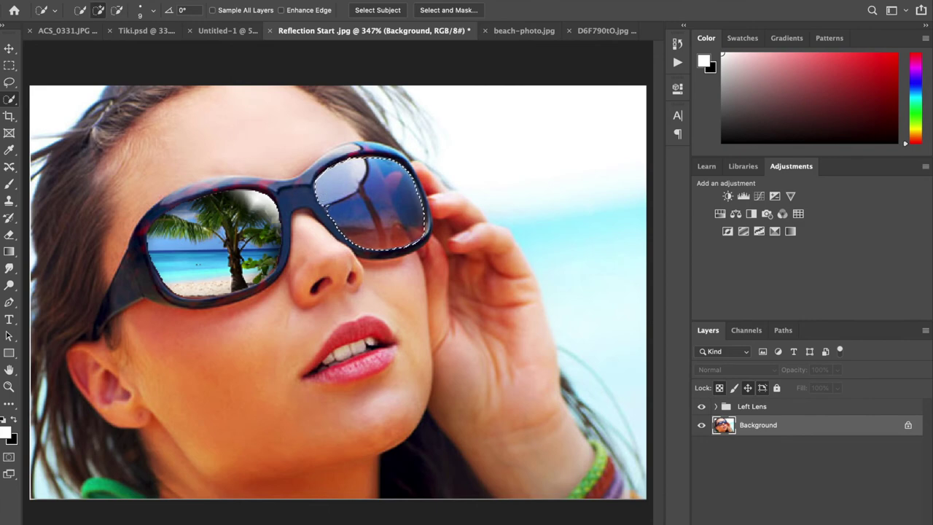
Step: Fill the selection with black on a new layer named 'Right Lens' and deselect
{"action": "key", "text": "ctrl+shift+alt+n"}
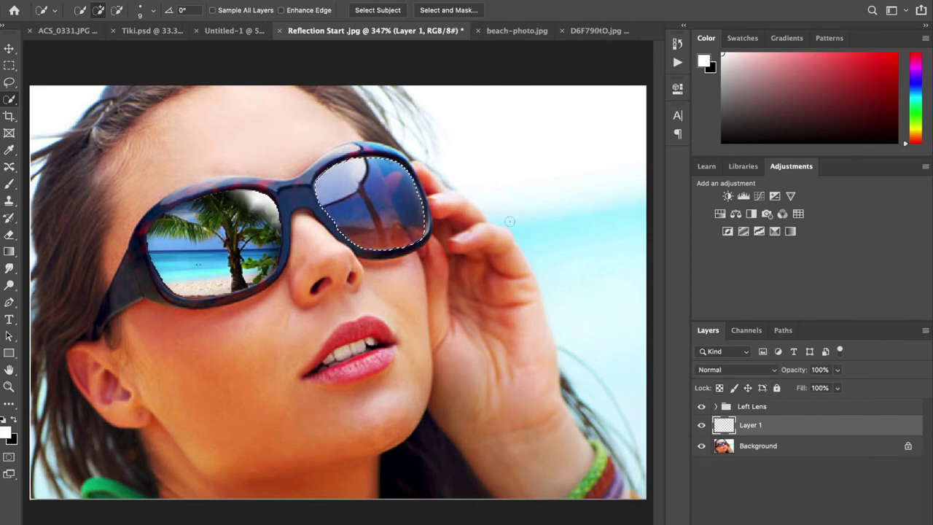
{"action": "double_click", "coordinate": [749, 425]}
{"action": "type", "text": "Right Lens"}
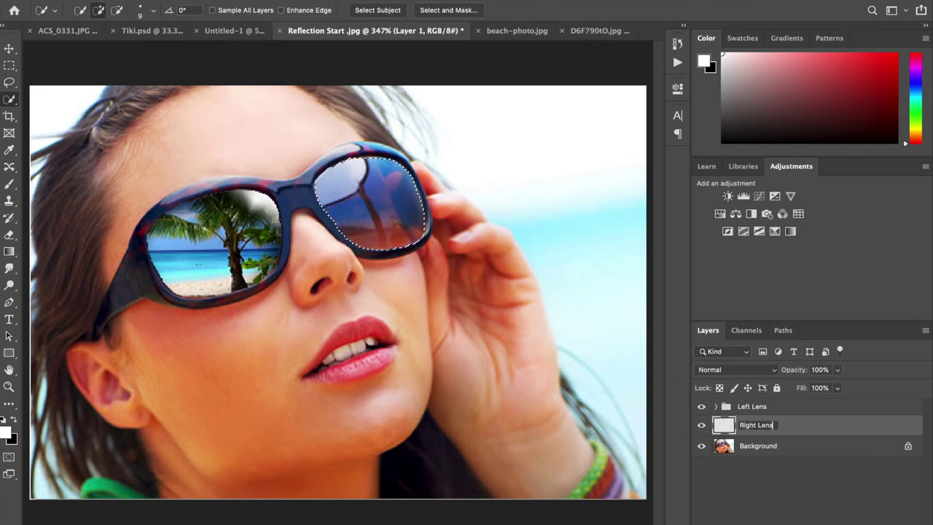
{"action": "left_click", "coordinate": [160, 181]}
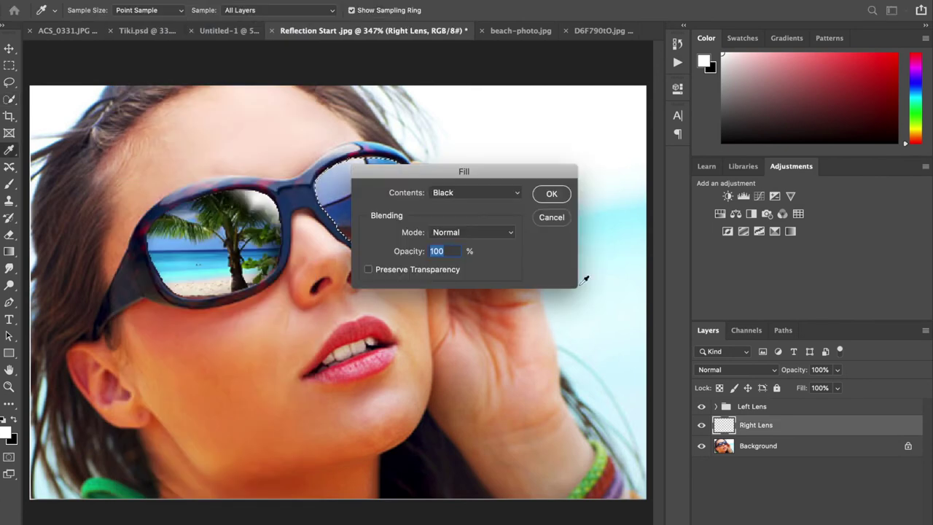
{"action": "left_click", "coordinate": [554, 193]}
{"action": "key", "text": "ctrl+d"}
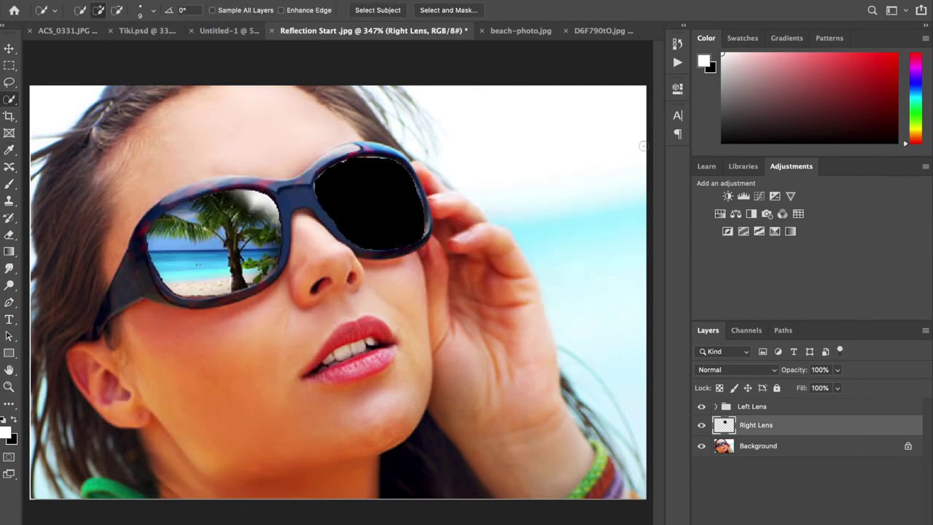
{"action": "left_click", "coordinate": [518, 30]}
Step: Copy the beach photo into Reflection Start, then scale, move and tilt it over the right lens
{"action": "key", "text": "v"}
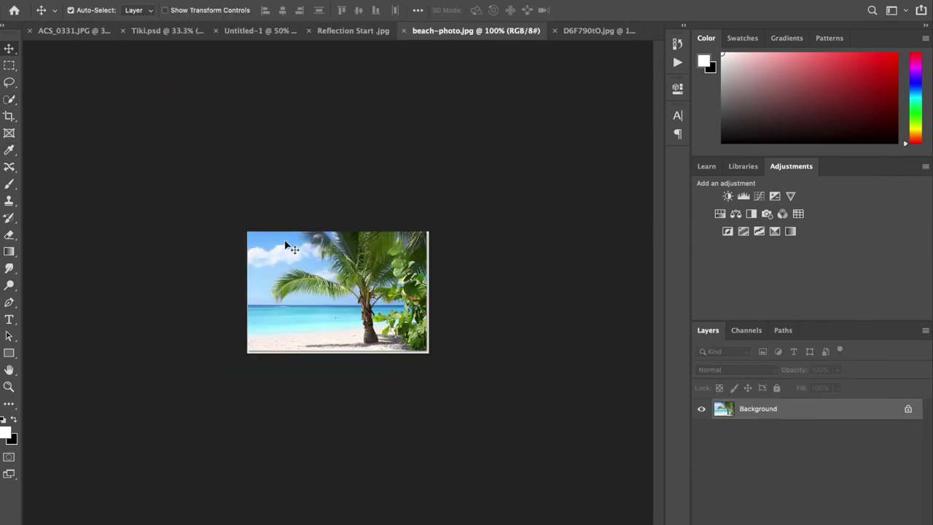
{"action": "left_click_drag", "start_coordinate": [285, 246], "coordinate": [357, 210]}
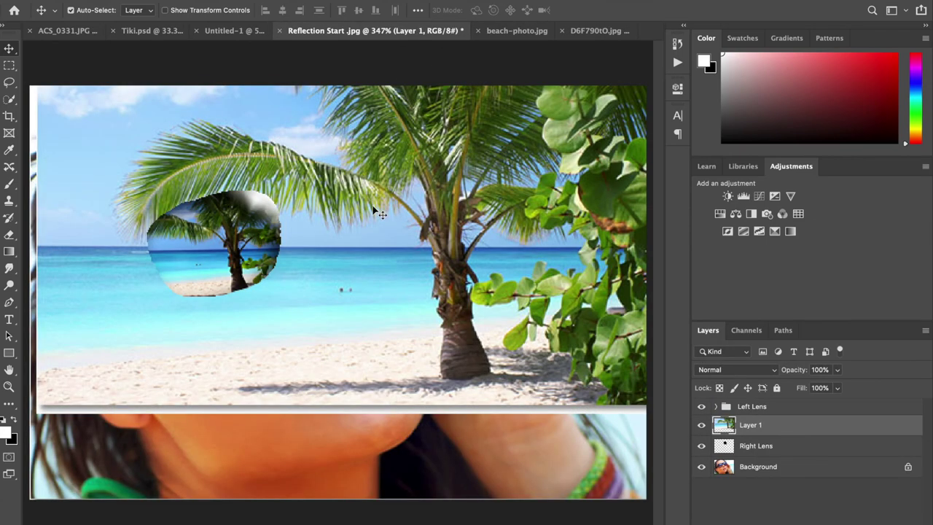
{"action": "key", "text": "ctrl+t"}
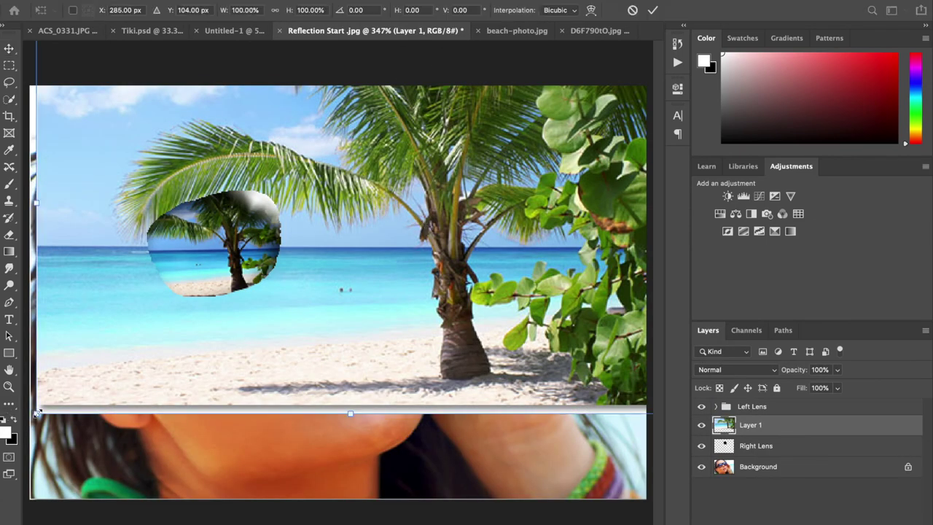
{"action": "left_click_drag", "start_coordinate": [34, 412], "coordinate": [446, 213]}
{"action": "left_click_drag", "start_coordinate": [613, 120], "coordinate": [420, 235]}
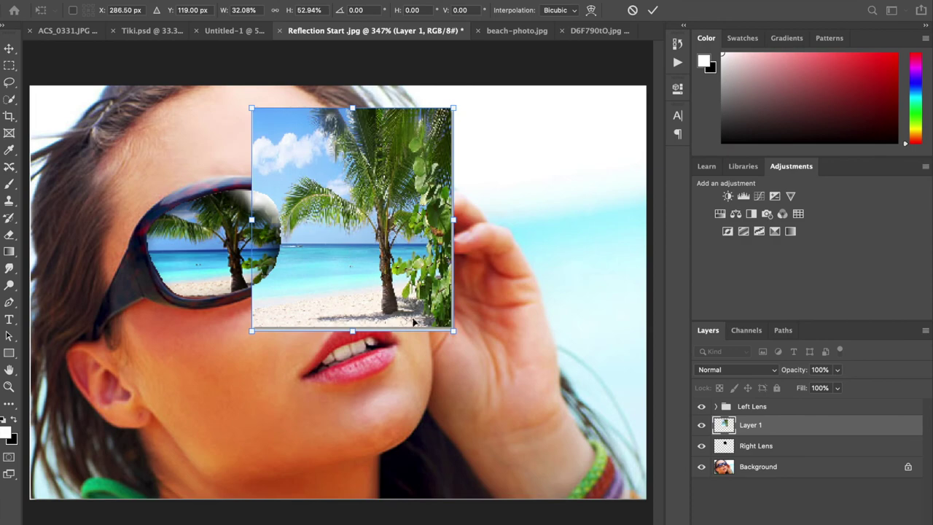
{"action": "left_click_drag", "start_coordinate": [453, 332], "coordinate": [546, 288]}
{"action": "left_click_drag", "start_coordinate": [459, 220], "coordinate": [331, 269]}
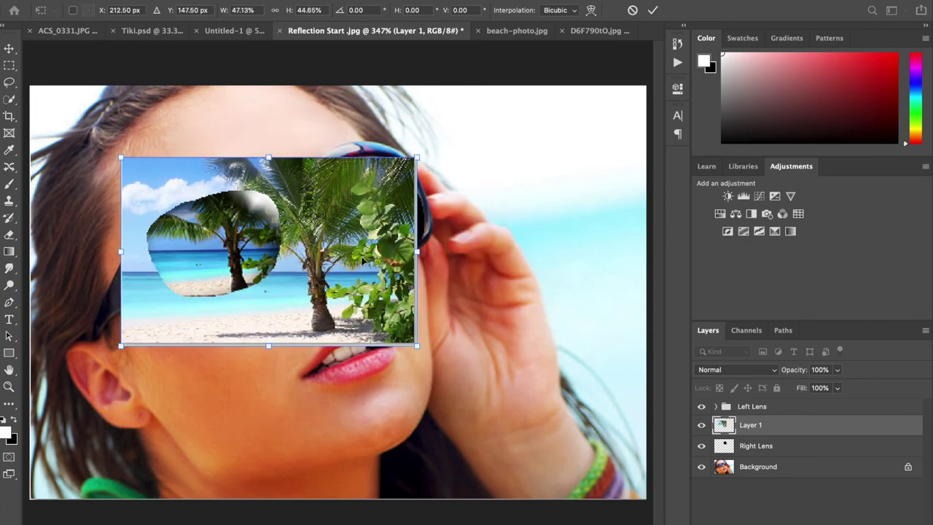
{"action": "left_click_drag", "start_coordinate": [430, 146], "coordinate": [394, 113]}
{"action": "left_click_drag", "start_coordinate": [316, 226], "coordinate": [361, 226]}
{"action": "left_click_drag", "start_coordinate": [441, 110], "coordinate": [461, 135]}
{"action": "key", "text": "Return"}
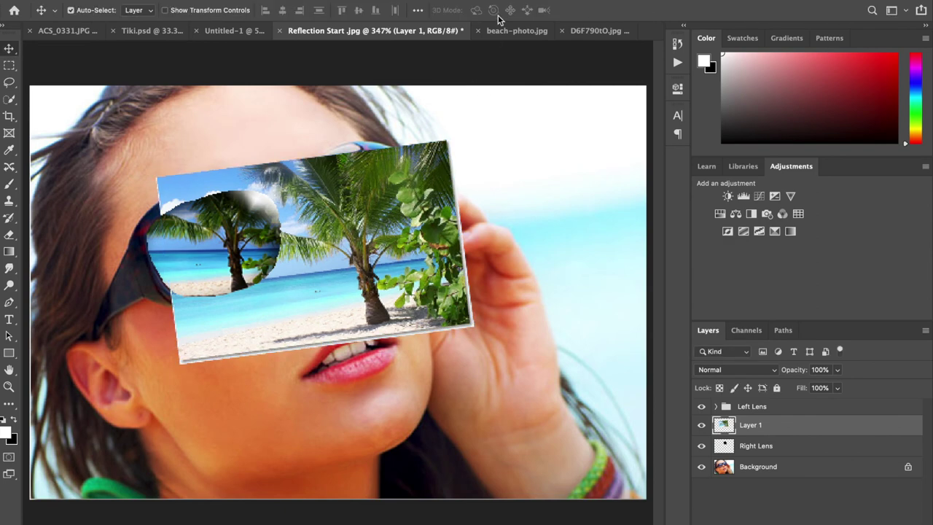
Step: Clip the beach image to the Right Lens shape and load the lens as a selection
{"action": "left_click", "coordinate": [157, 1]}
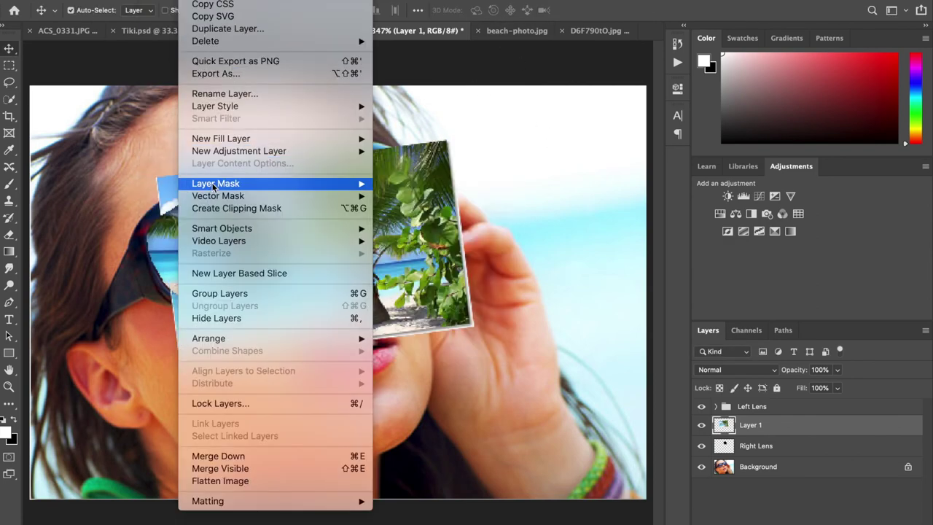
{"action": "left_click", "coordinate": [212, 208]}
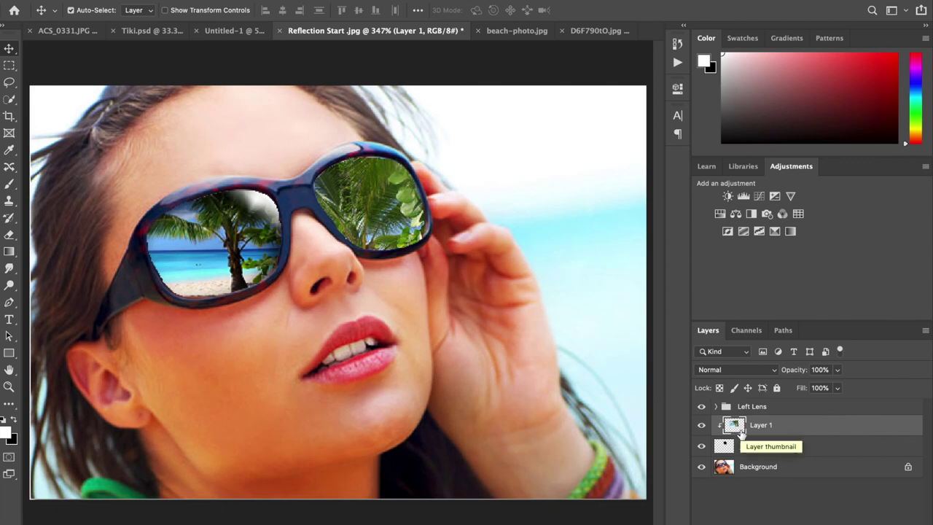
{"action": "left_click", "coordinate": [725, 453], "text": "ctrl"}
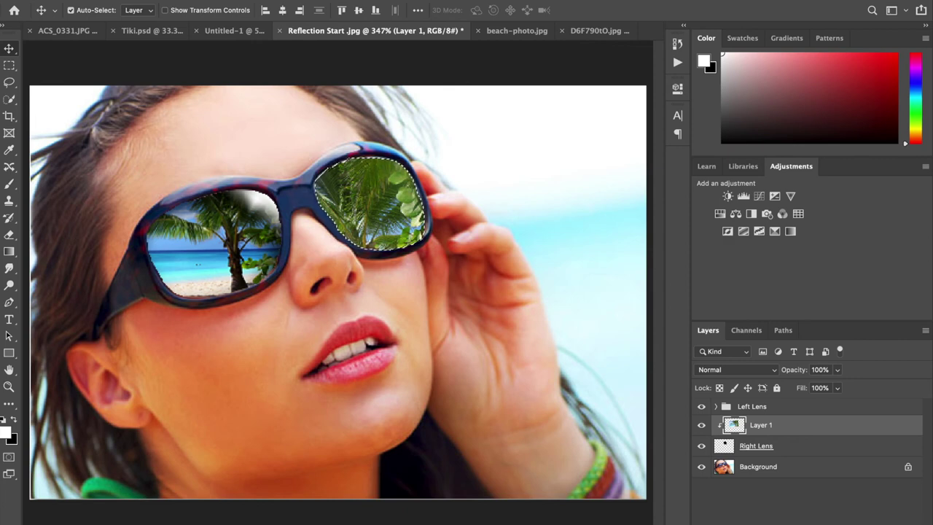
Step: Add an Inner Shadow effect to the right-lens beach layer
{"action": "left_click", "coordinate": [831, 522]}
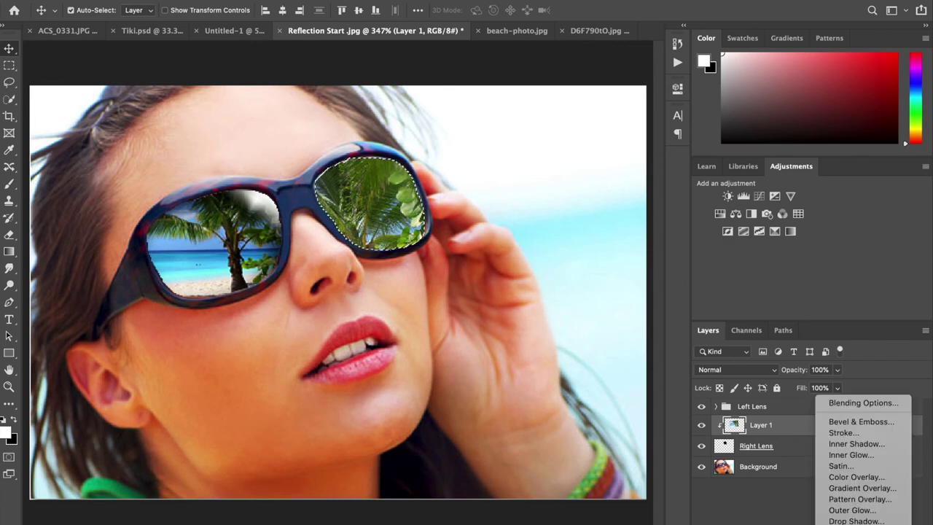
{"action": "left_click", "coordinate": [849, 444]}
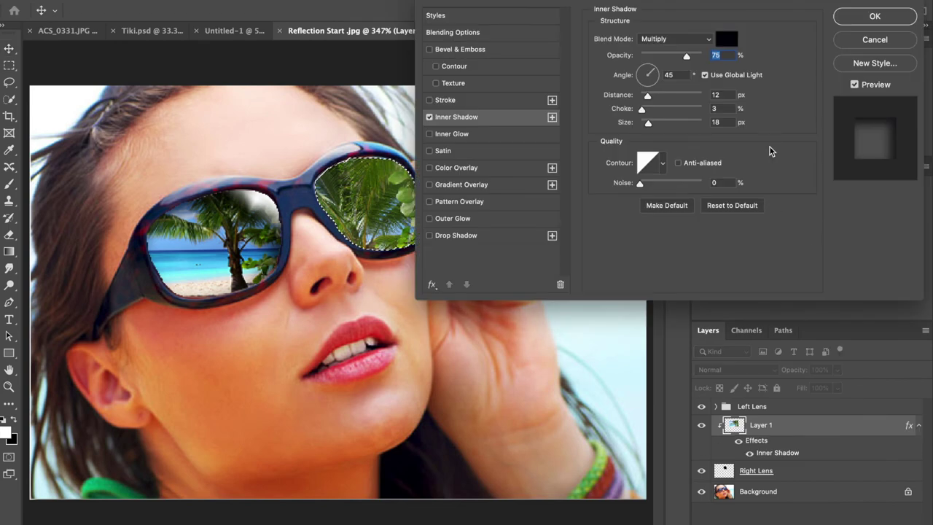
{"action": "left_click", "coordinate": [874, 18]}
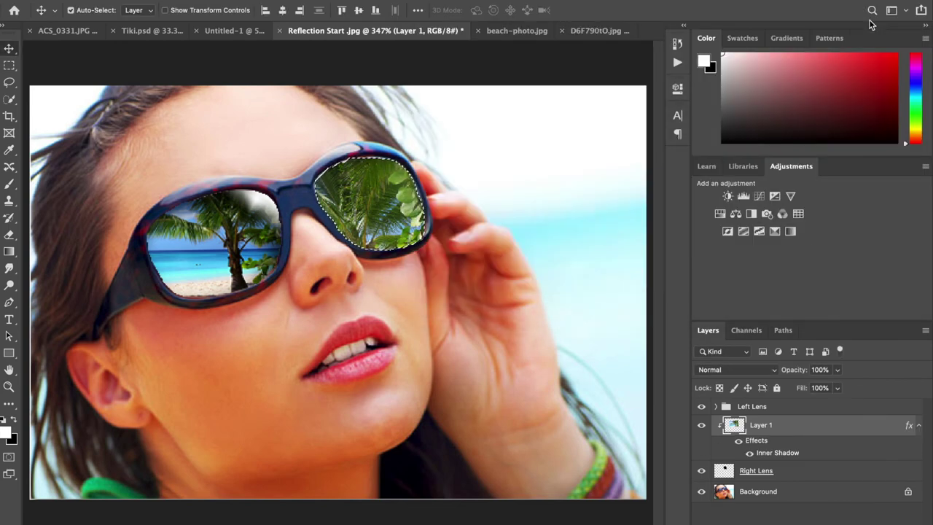
Step: Bulge the right-lens reflection with a 25% Spherize distortion
{"action": "left_click", "coordinate": [305, 0]}
{"action": "mouse_move", "coordinate": [328, 157]}
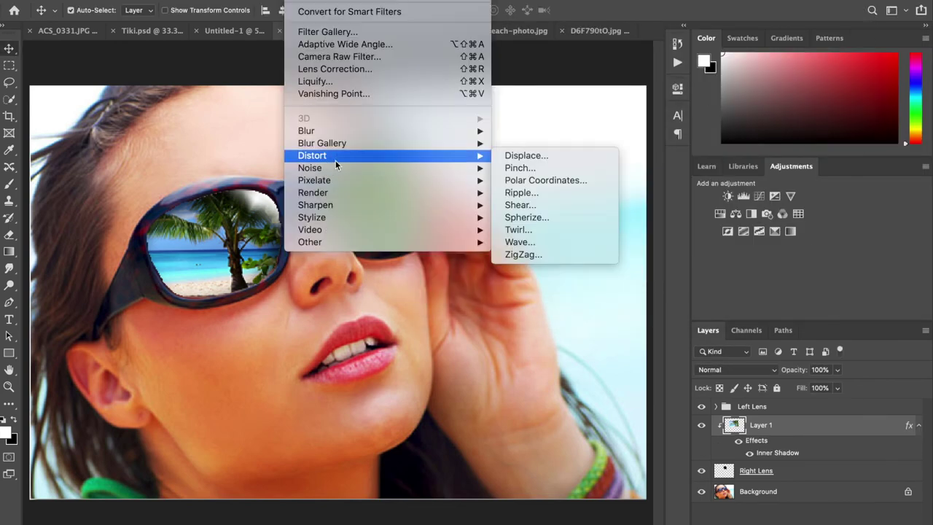
{"action": "left_click", "coordinate": [535, 216]}
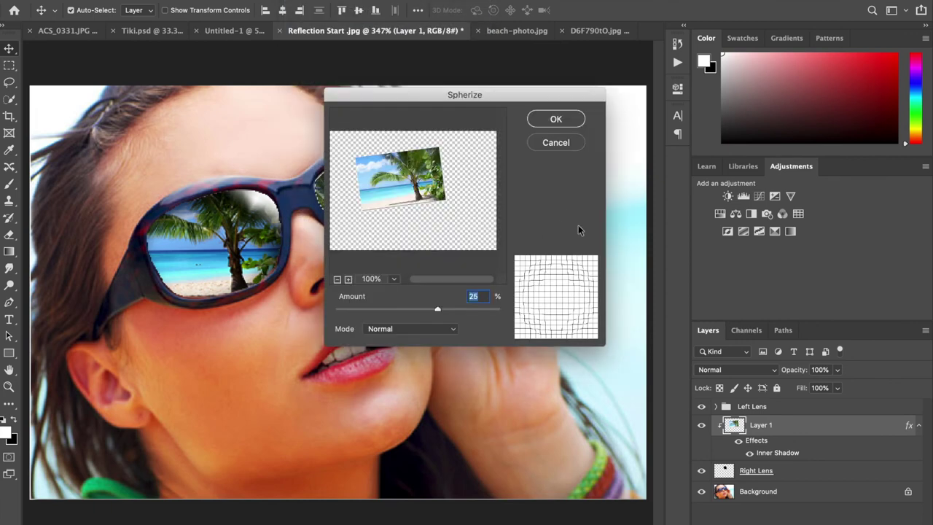
{"action": "left_click", "coordinate": [556, 119]}
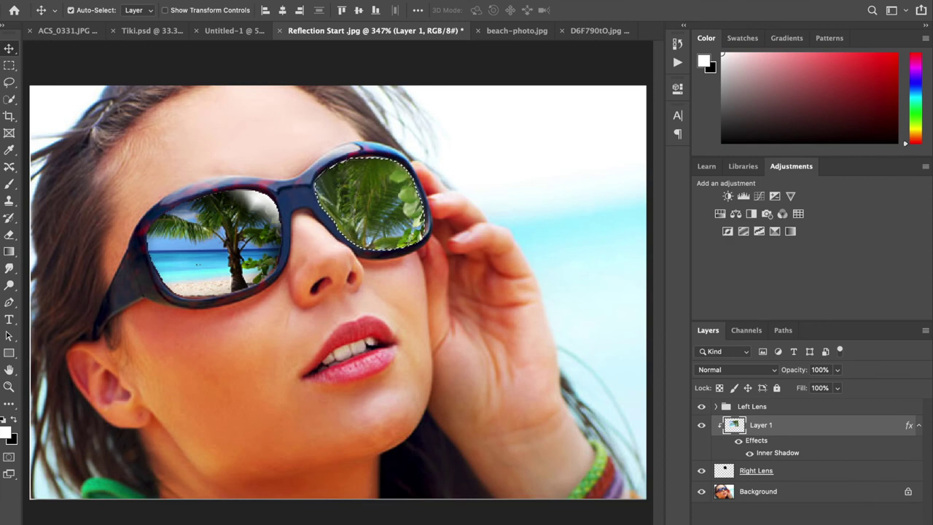
Step: Duplicate the right-lens reflection, set the copy to Multiply, and clip it to the lens below
{"action": "key", "text": "ctrl+j"}
{"action": "left_click", "coordinate": [765, 369]}
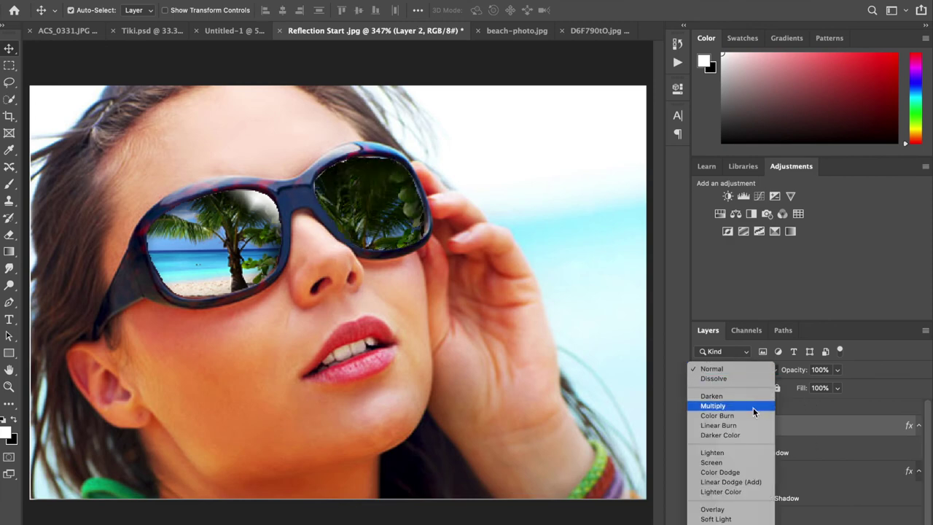
{"action": "left_click", "coordinate": [755, 412]}
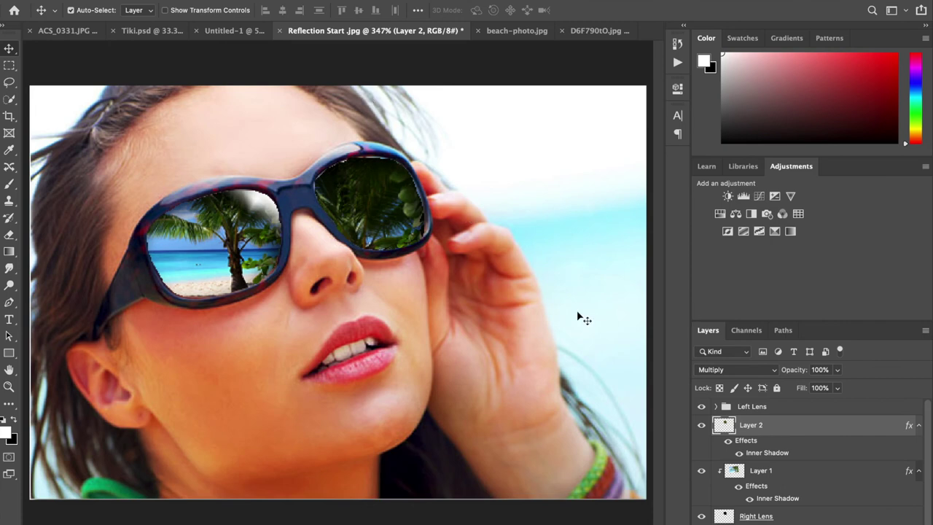
{"action": "scroll", "coordinate": [744, 434], "scroll_direction": "down", "scroll_amount": 1}
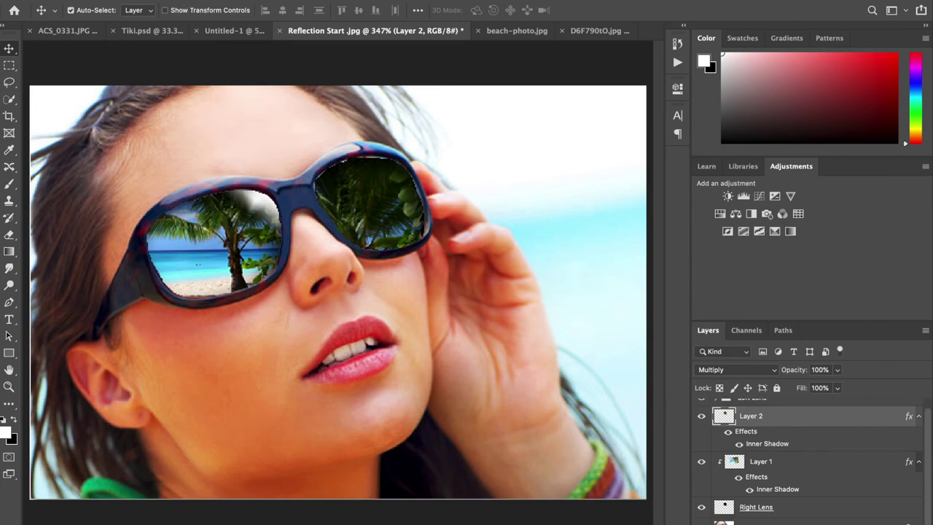
{"action": "left_click", "coordinate": [186, 0]}
{"action": "left_click", "coordinate": [218, 208]}
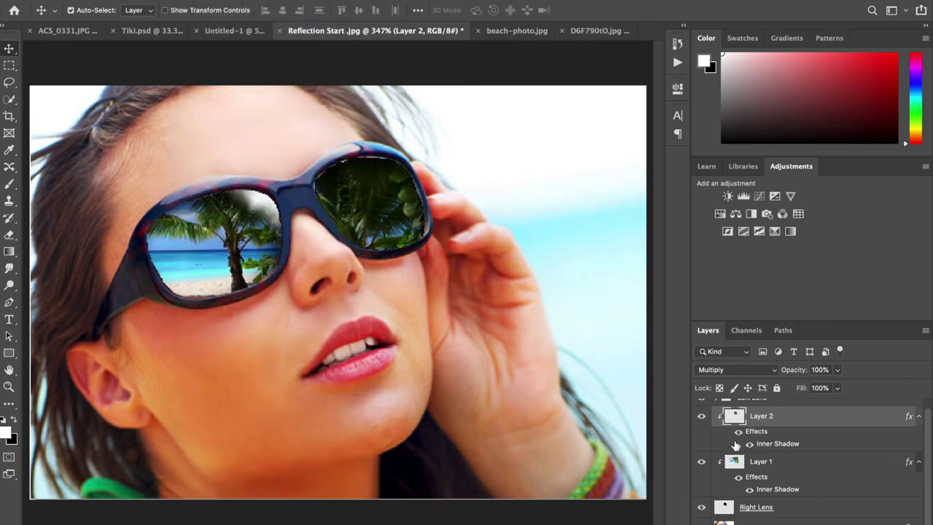
Step: Lower the clipped copy's opacity to 68% and reload the right-lens shape as a selection
{"action": "scroll", "coordinate": [735, 444], "scroll_direction": "up", "scroll_amount": 1}
{"action": "left_click", "coordinate": [837, 370]}
{"action": "left_click_drag", "start_coordinate": [839, 385], "coordinate": [820, 387]}
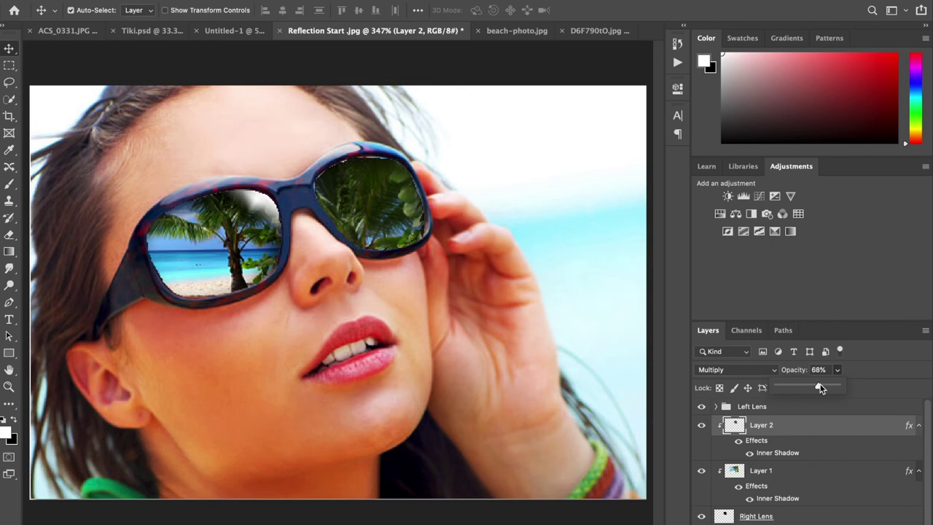
{"action": "left_click", "coordinate": [724, 516], "text": "super"}
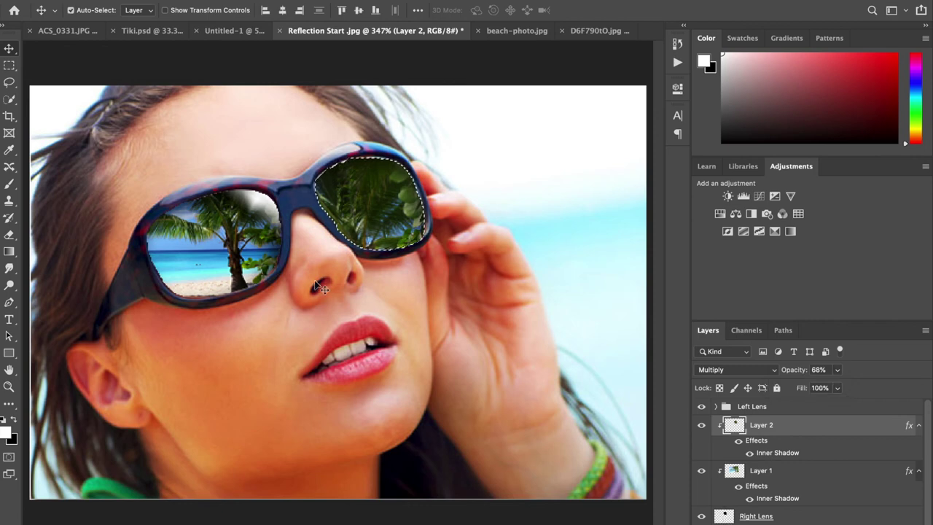
{"action": "left_click", "coordinate": [9, 251]}
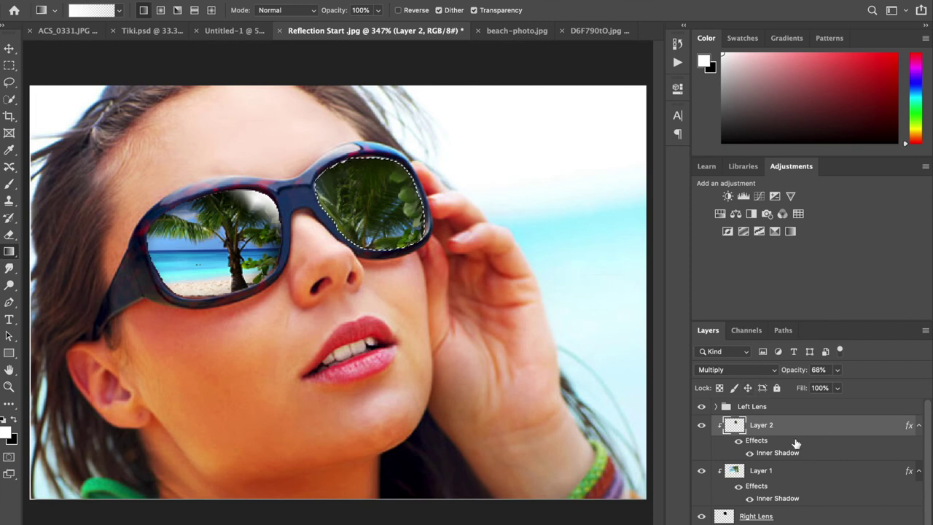
Step: Add a new empty layer named Highlight
{"action": "key", "text": "super+shift+alt+n"}
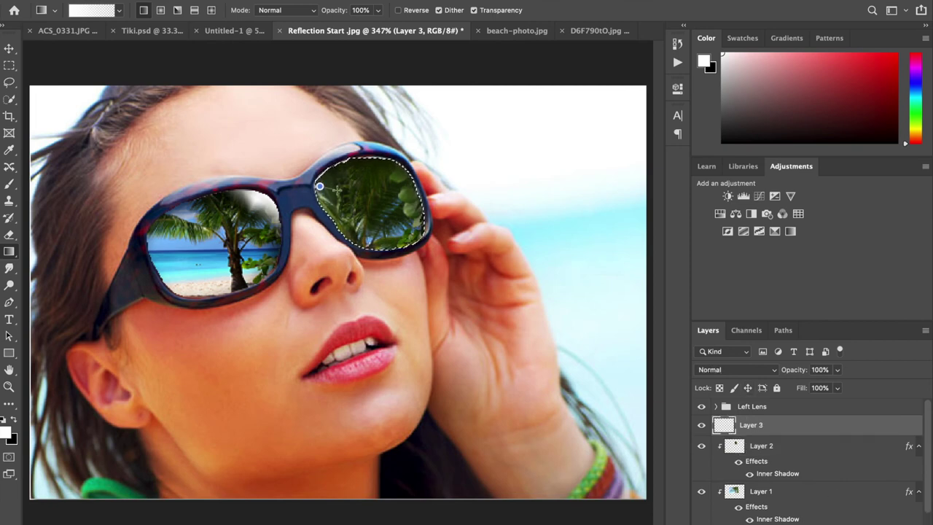
{"action": "double_click", "coordinate": [757, 425]}
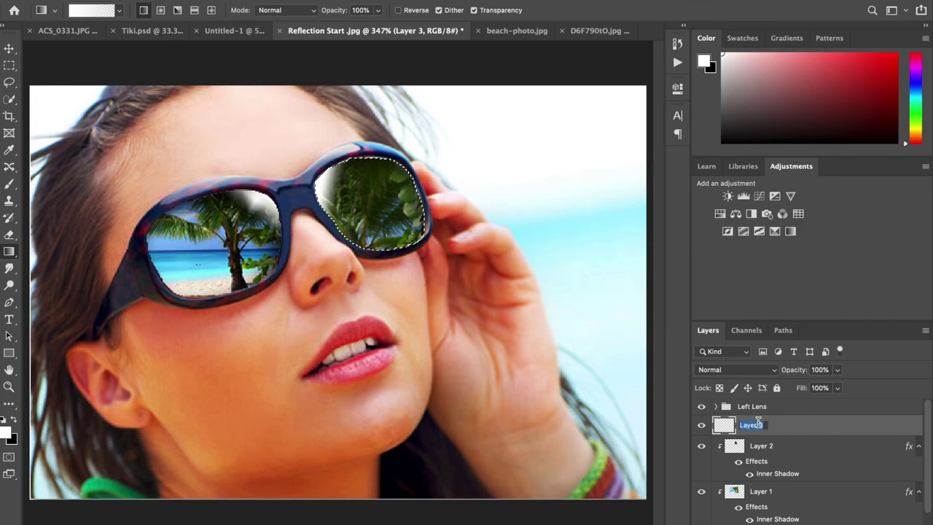
{"action": "type", "text": "Light glare"}
{"action": "key", "text": "BackSpace"}
{"action": "key", "text": "BackSpace"}
{"action": "key", "text": "BackSpace"}
{"action": "key", "text": "BackSpace"}
{"action": "key", "text": "BackSpace"}
{"action": "key", "text": "BackSpace"}
{"action": "key", "text": "BackSpace"}
{"action": "key", "text": "BackSpace"}
{"action": "key", "text": "BackSpace"}
{"action": "key", "text": "BackSpace"}
{"action": "key", "text": "BackSpace"}
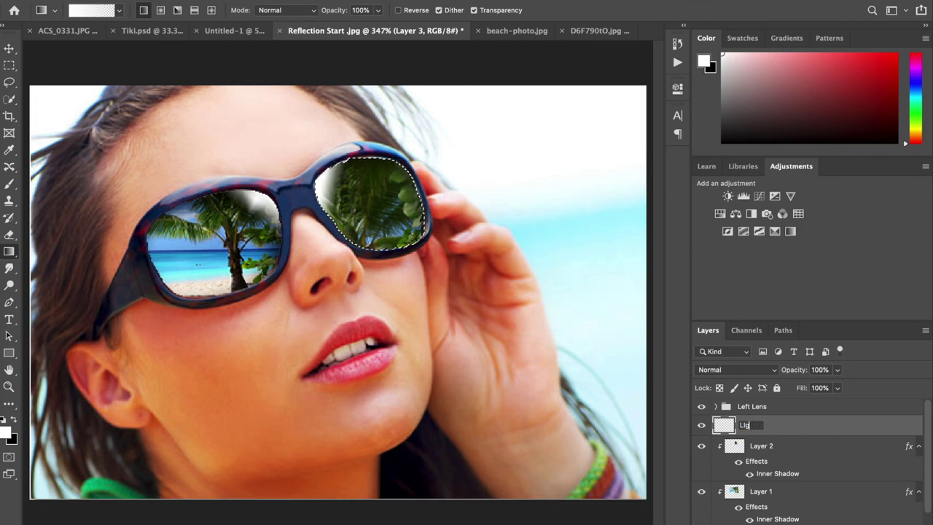
{"action": "type", "text": "Highlight"}
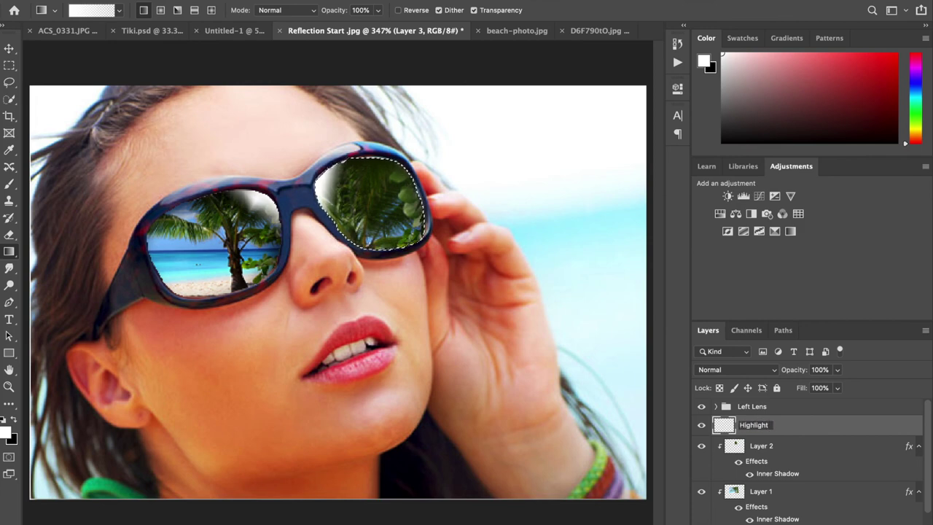
{"action": "key", "text": "Return"}
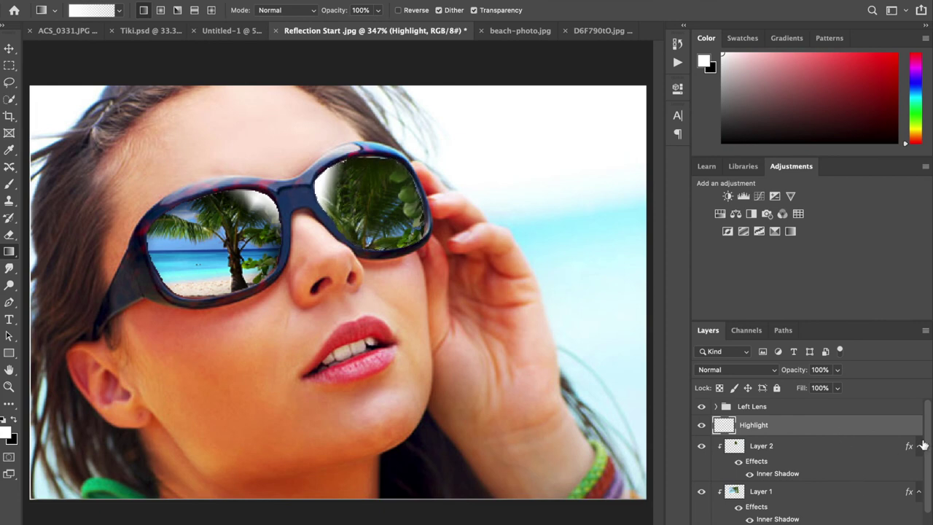
Step: Group all right-lens layers into a group named Right Lens, then select Background
{"action": "scroll", "coordinate": [929, 511], "scroll_direction": "down", "scroll_amount": 2}
{"action": "left_click", "coordinate": [843, 516], "text": "shift"}
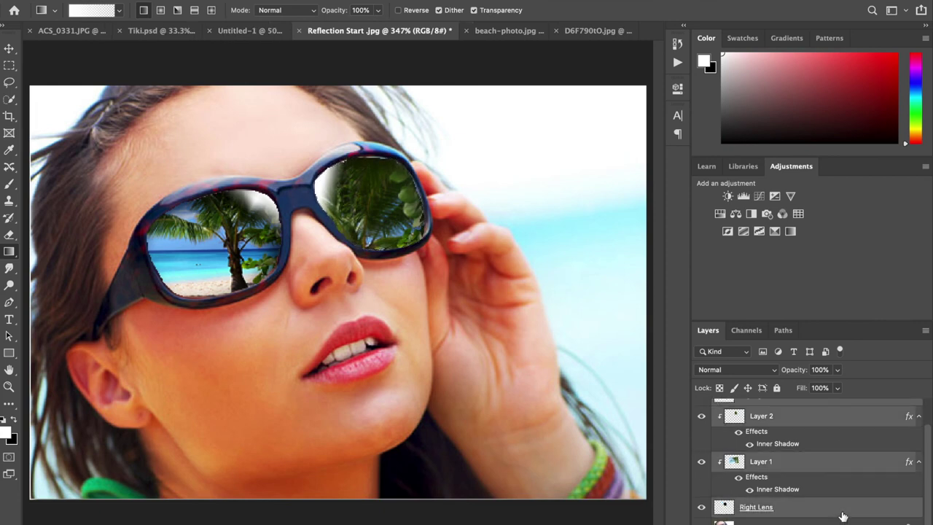
{"action": "key", "text": "ctrl+g"}
{"action": "double_click", "coordinate": [751, 422]}
{"action": "type", "text": "Right"}
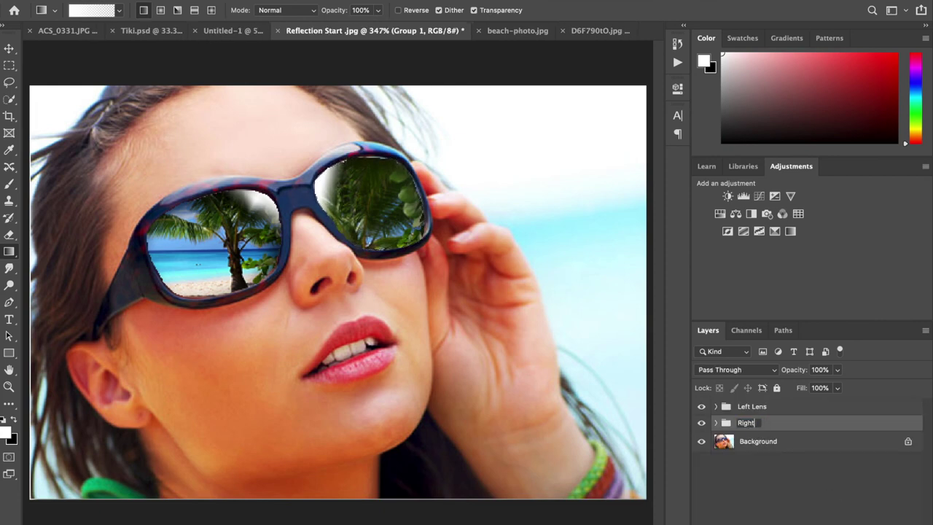
{"action": "type", "text": " Lens"}
{"action": "key", "text": "Return"}
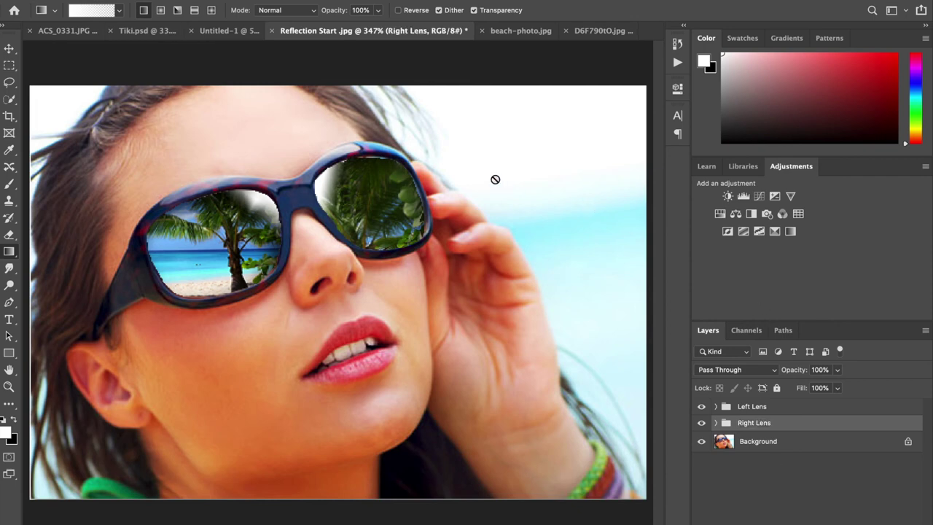
{"action": "left_click", "coordinate": [786, 448]}
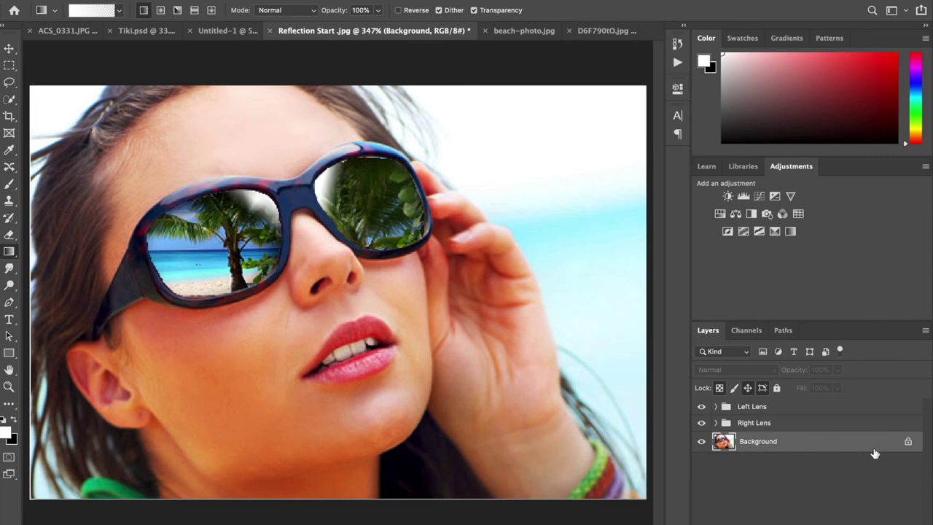
Step: Unlock the background as Layer 0 and box the woman with Object Selection
{"action": "left_click", "coordinate": [907, 442]}
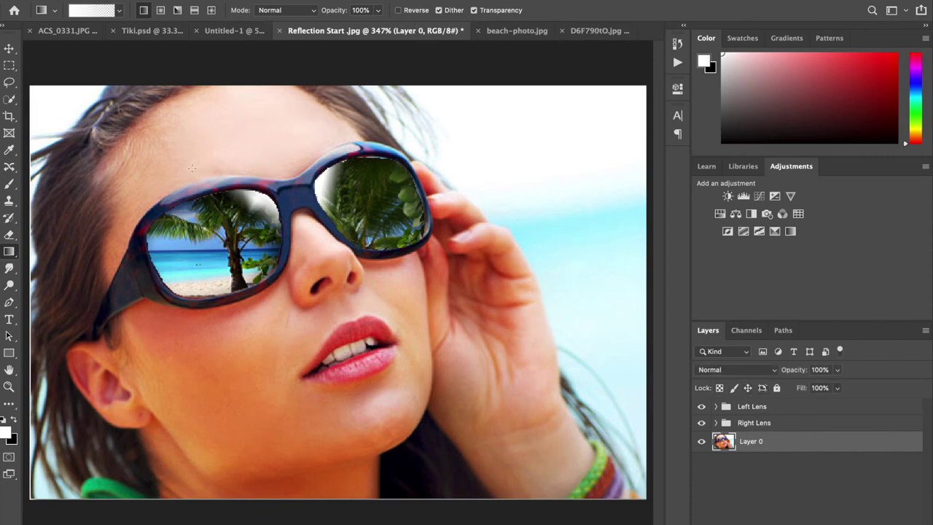
{"action": "left_click", "coordinate": [11, 99]}
{"action": "right_click", "coordinate": [10, 99]}
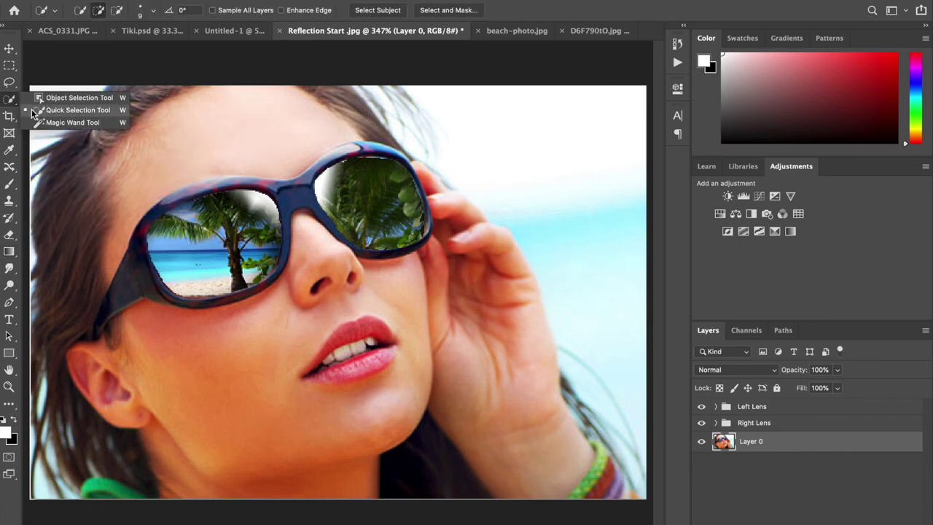
{"action": "left_click", "coordinate": [36, 97]}
{"action": "left_click_drag", "start_coordinate": [35, 91], "coordinate": [628, 503]}
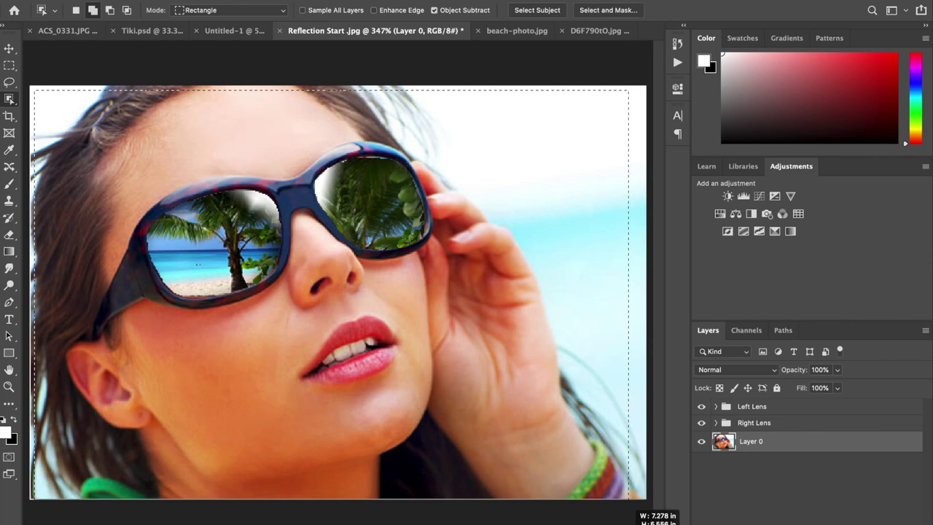
{"action": "left_click_drag", "start_coordinate": [629, 503], "coordinate": [628, 500]}
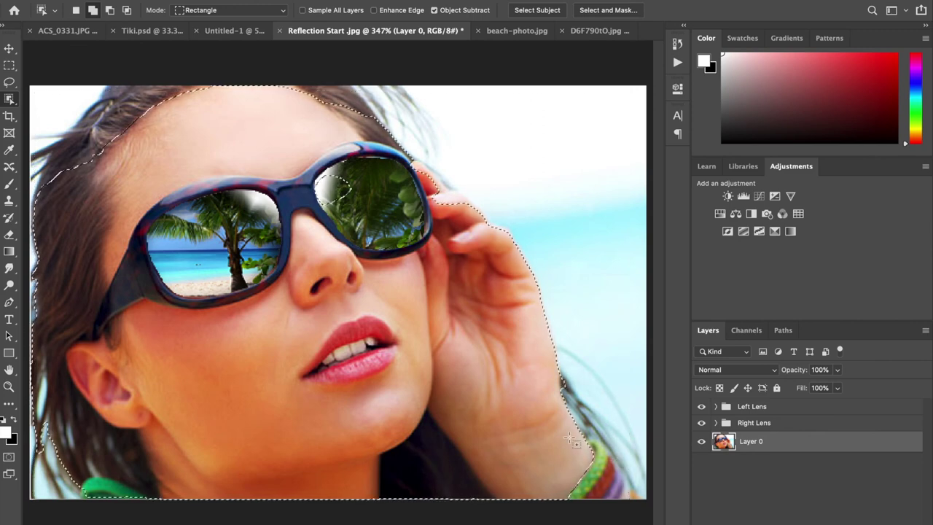
Step: Refine the selection with Quick Selection, adding the top-left hair and removing the right-lens patch
{"action": "left_click", "coordinate": [9, 102]}
{"action": "left_click", "coordinate": [58, 110]}
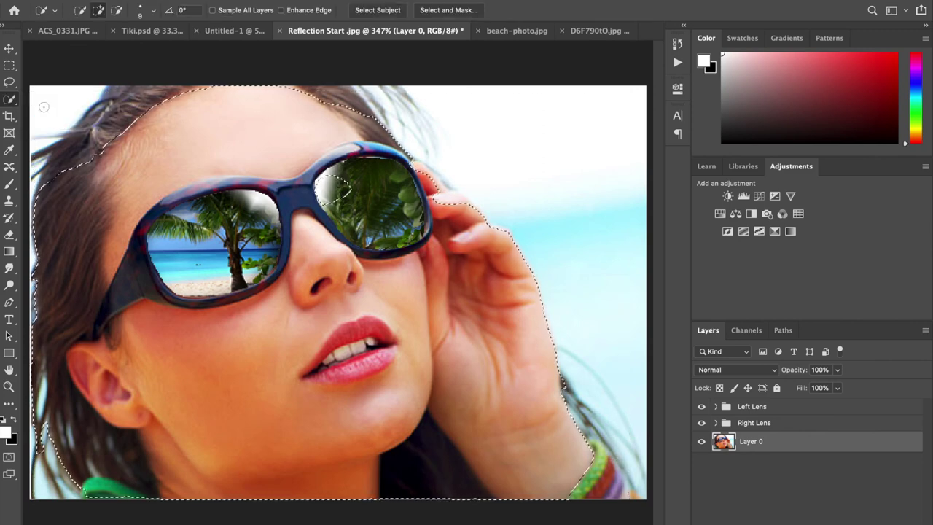
{"action": "left_click", "coordinate": [77, 167]}
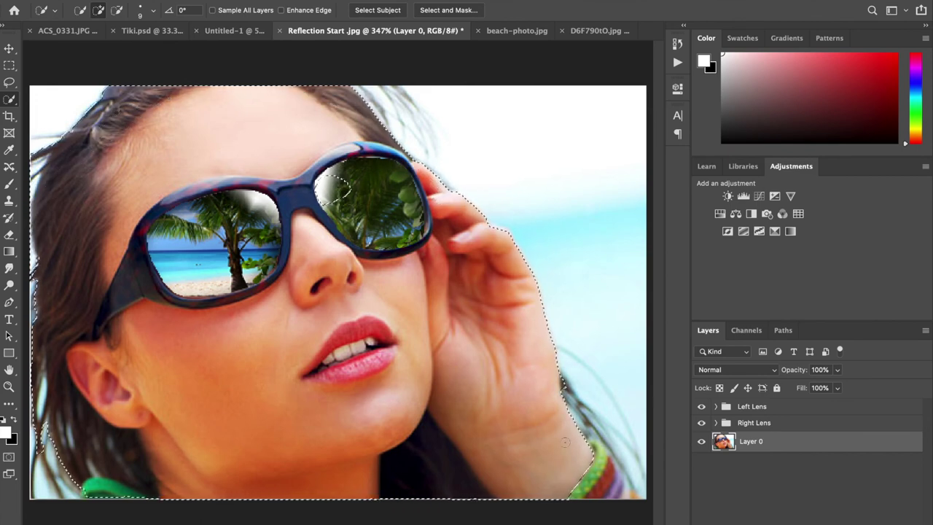
{"action": "key", "text": "alt"}
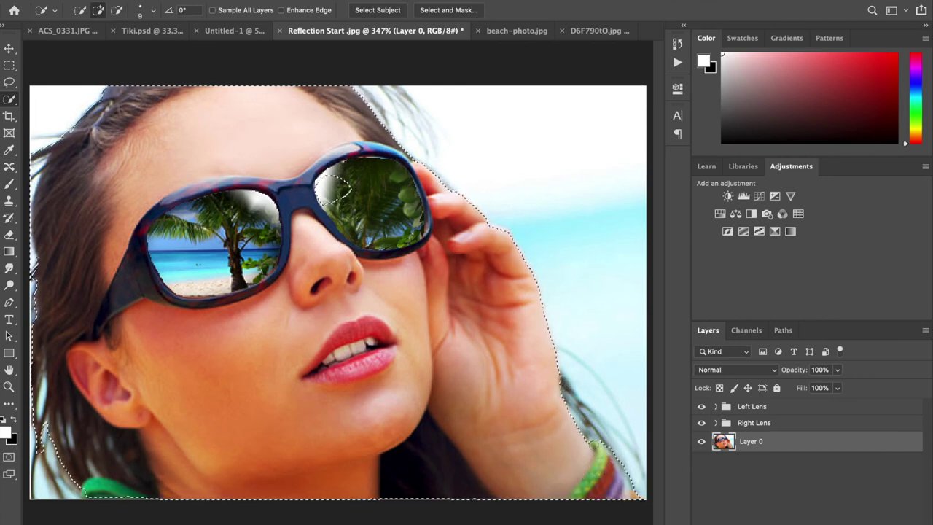
{"action": "key", "text": "alt"}
{"action": "left_click", "coordinate": [622, 456], "text": "alt"}
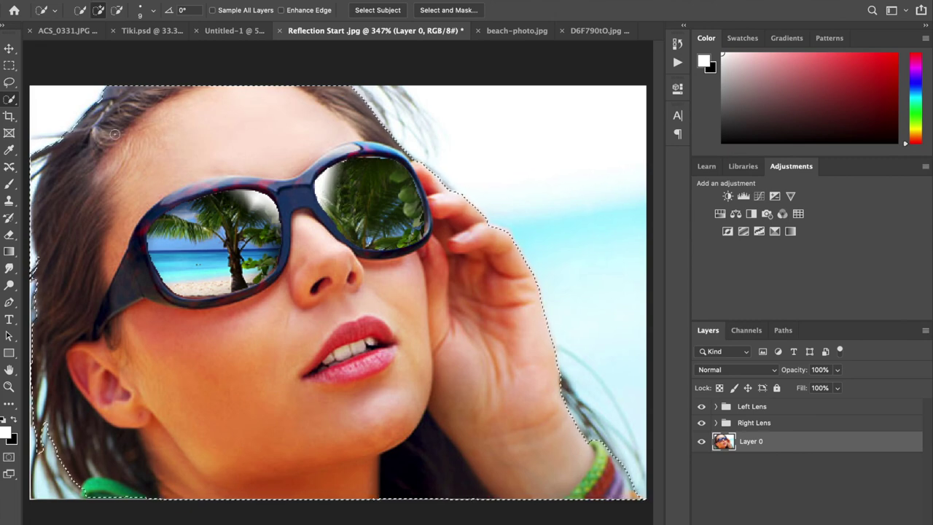
{"action": "key", "text": "alt"}
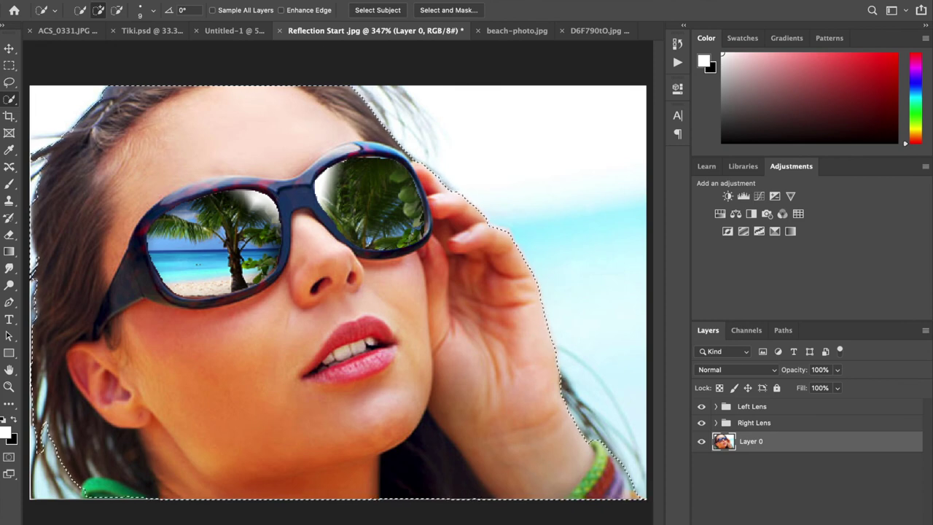
Step: Invert the selection, delete the white background, and deselect
{"action": "left_click", "coordinate": [275, 0]}
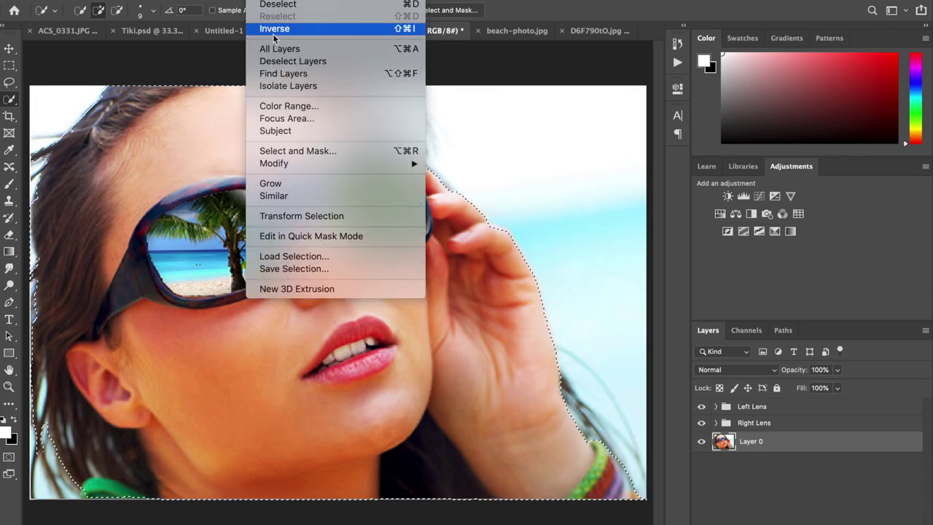
{"action": "left_click", "coordinate": [274, 32]}
{"action": "key", "text": "Delete"}
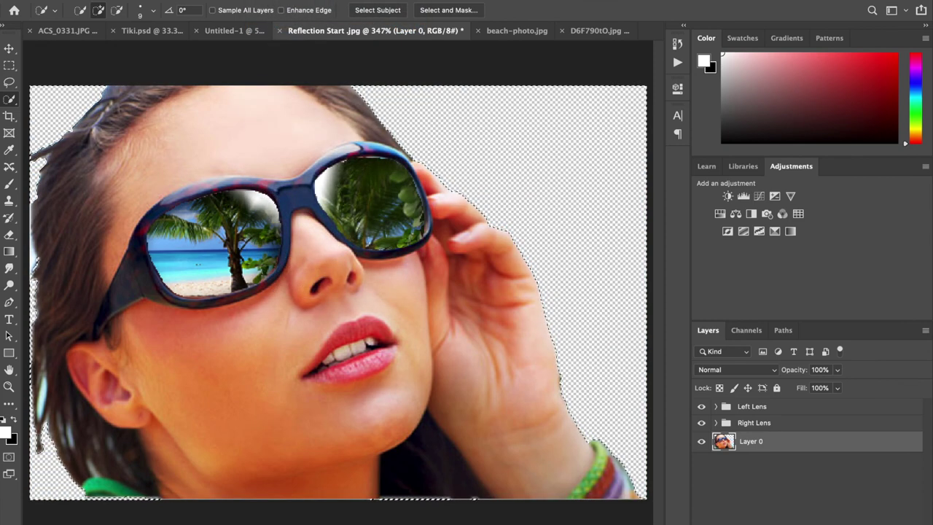
{"action": "key", "text": "ctrl+d"}
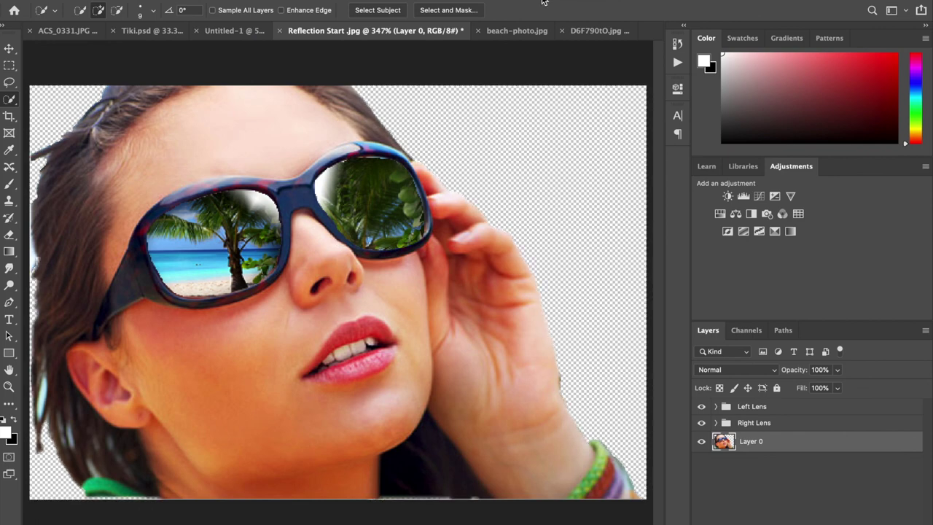
Step: Select all of D6F790tO.jpg and drag it into the Reflection Start portrait as Layer 3
{"action": "left_click", "coordinate": [588, 32]}
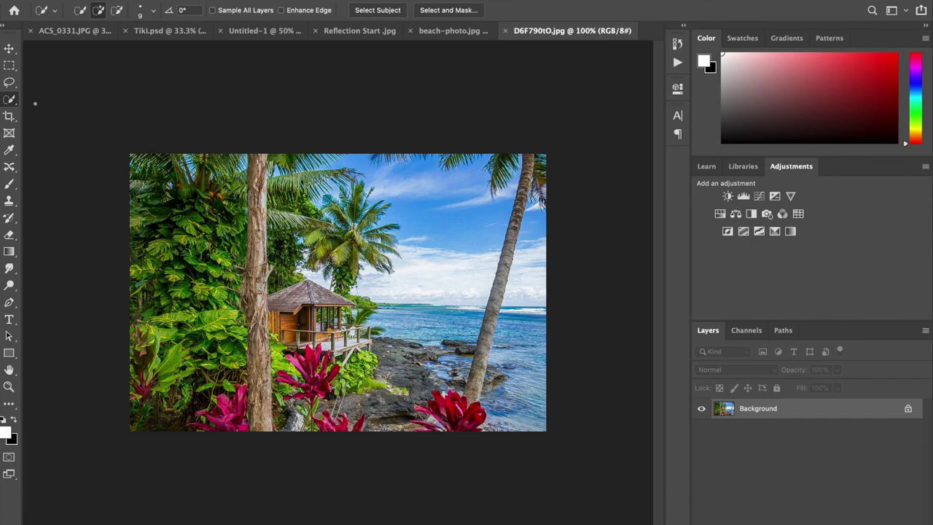
{"action": "left_click", "coordinate": [10, 48]}
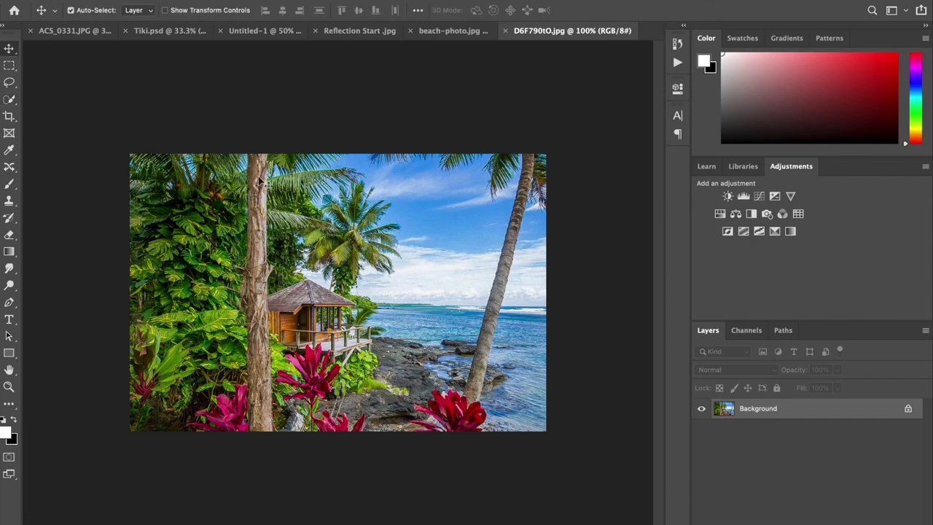
{"action": "left_click_drag", "start_coordinate": [259, 182], "coordinate": [419, 33]}
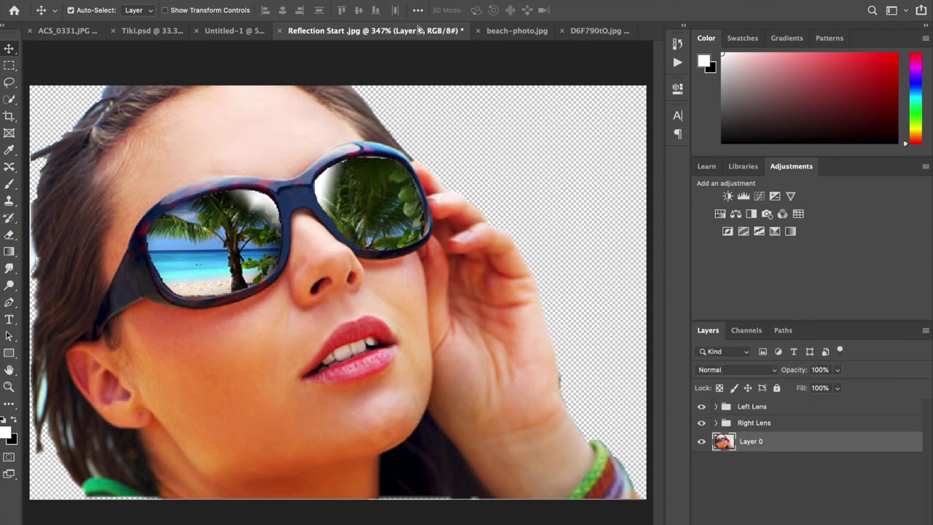
{"action": "left_click_drag", "start_coordinate": [419, 33], "coordinate": [447, 196]}
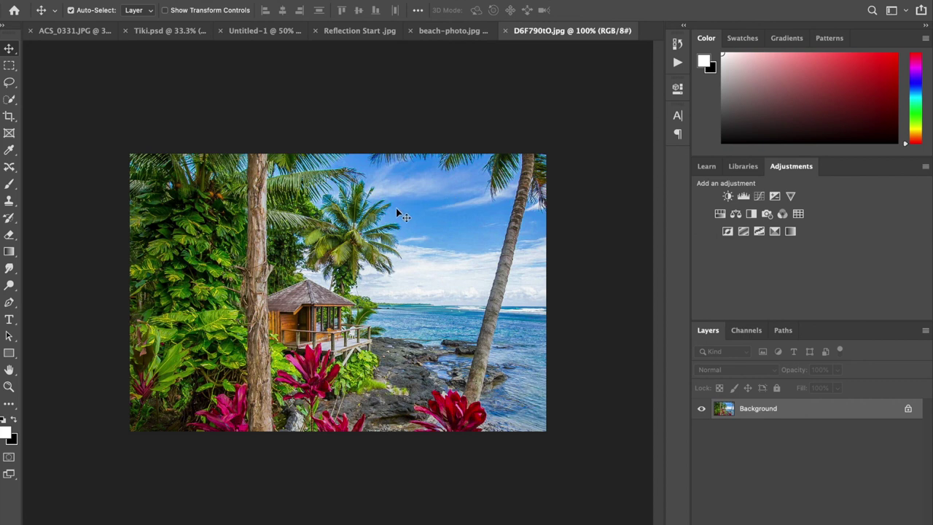
{"action": "key", "text": "super+a"}
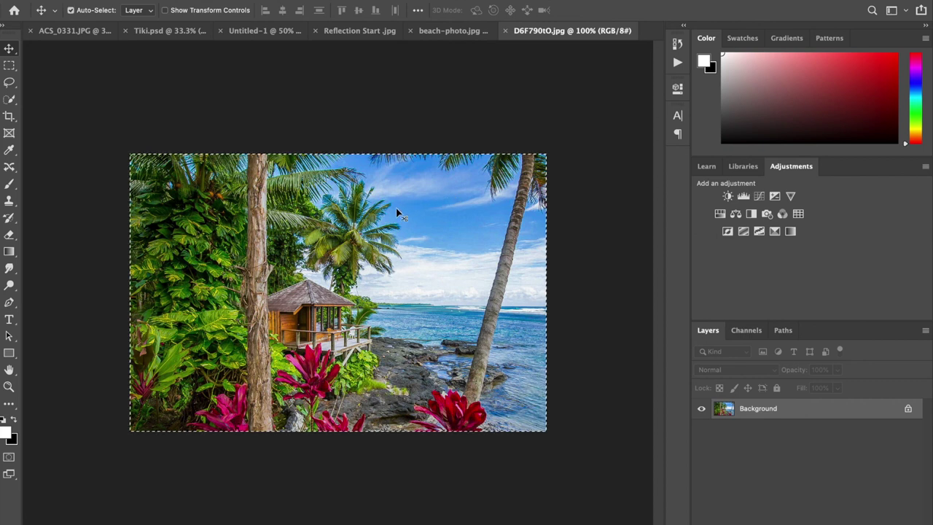
{"action": "left_click_drag", "start_coordinate": [396, 208], "coordinate": [375, 37]}
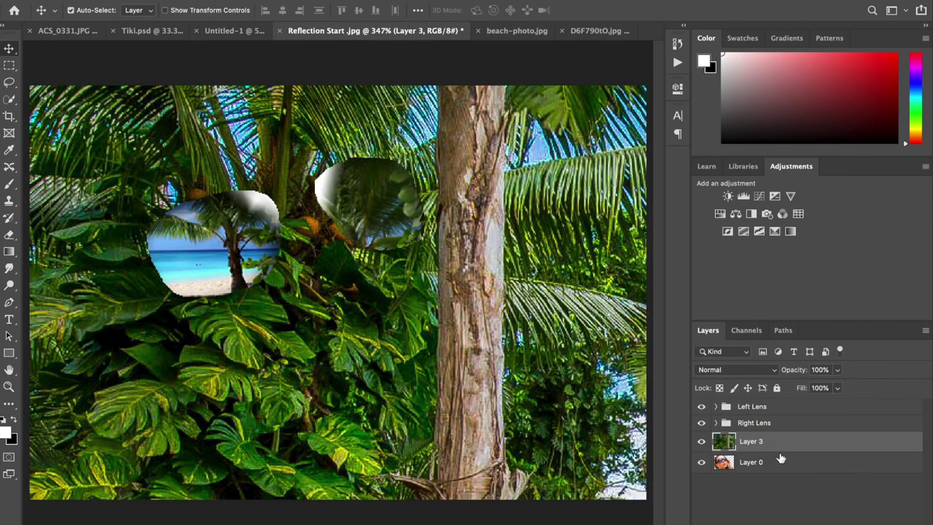
Step: Place the palm Layer 3 beneath Layer 0, then revert a first eraser stroke via History
{"action": "left_click_drag", "start_coordinate": [780, 447], "coordinate": [780, 475]}
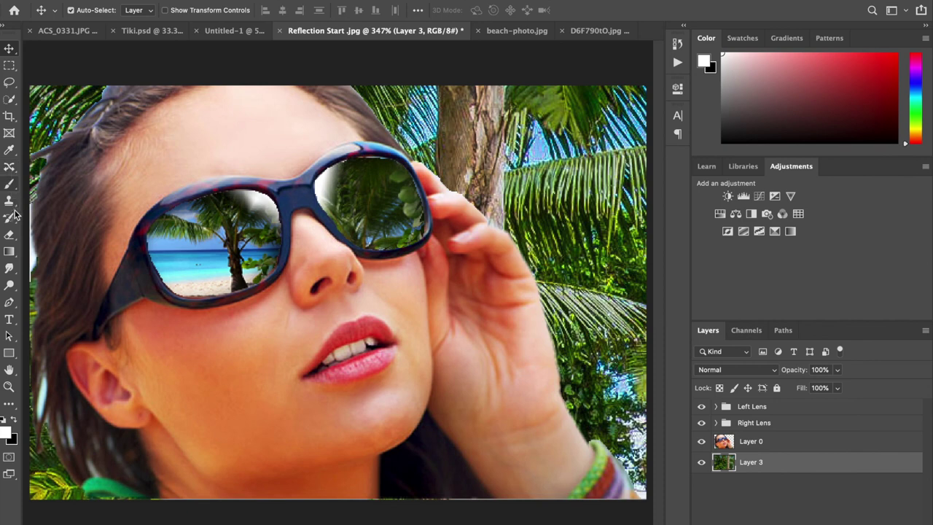
{"action": "left_click", "coordinate": [9, 234]}
{"action": "left_click", "coordinate": [44, 234]}
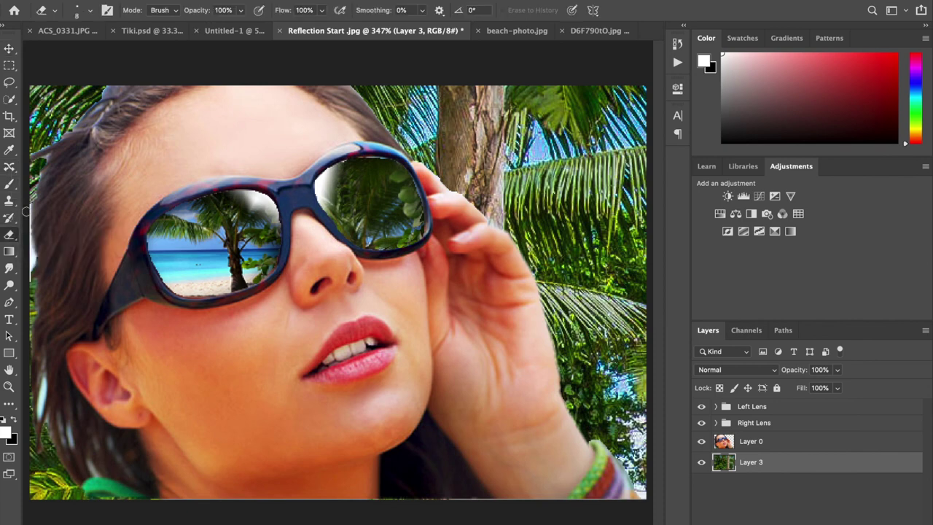
{"action": "left_click", "coordinate": [750, 441]}
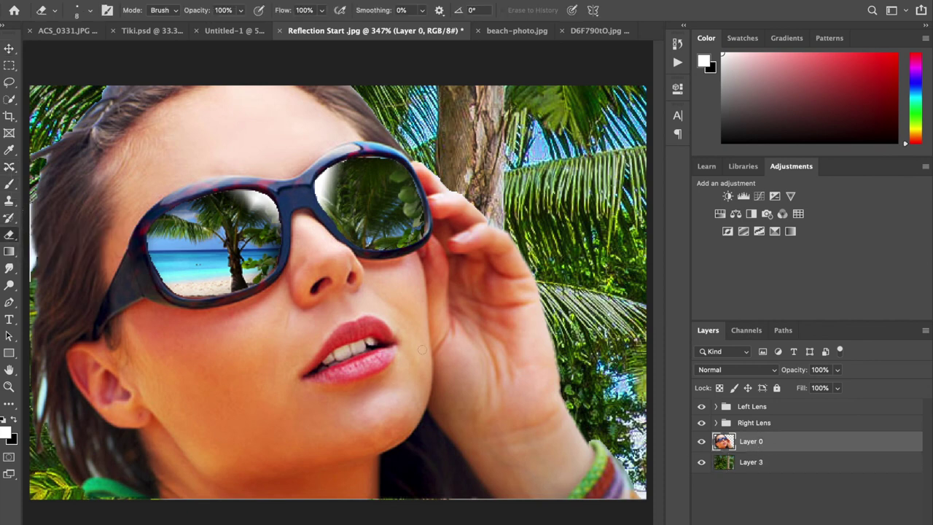
{"action": "left_click_drag", "start_coordinate": [32, 198], "coordinate": [35, 286]}
{"action": "left_click", "coordinate": [677, 44]}
{"action": "left_click", "coordinate": [596, 247]}
Step: Erase the leftover white fringe along the portrait's left edge on Layer 0
{"action": "left_click", "coordinate": [756, 441]}
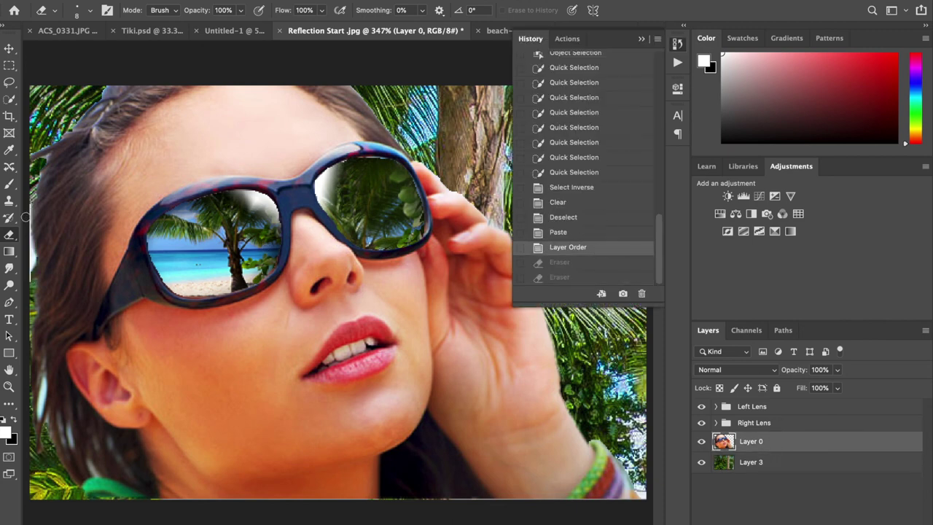
{"action": "left_click_drag", "start_coordinate": [25, 217], "coordinate": [31, 271]}
{"action": "left_click_drag", "start_coordinate": [23, 225], "coordinate": [35, 248]}
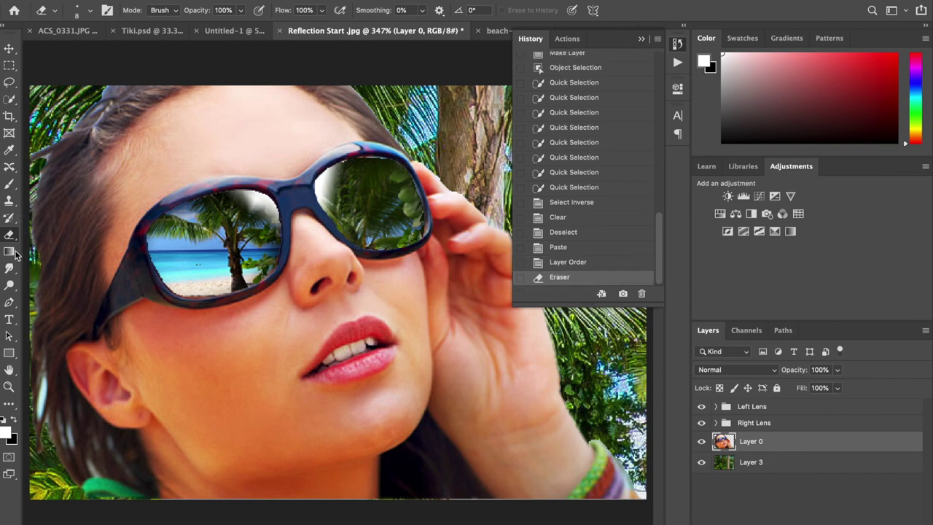
{"action": "left_click_drag", "start_coordinate": [42, 382], "coordinate": [39, 424]}
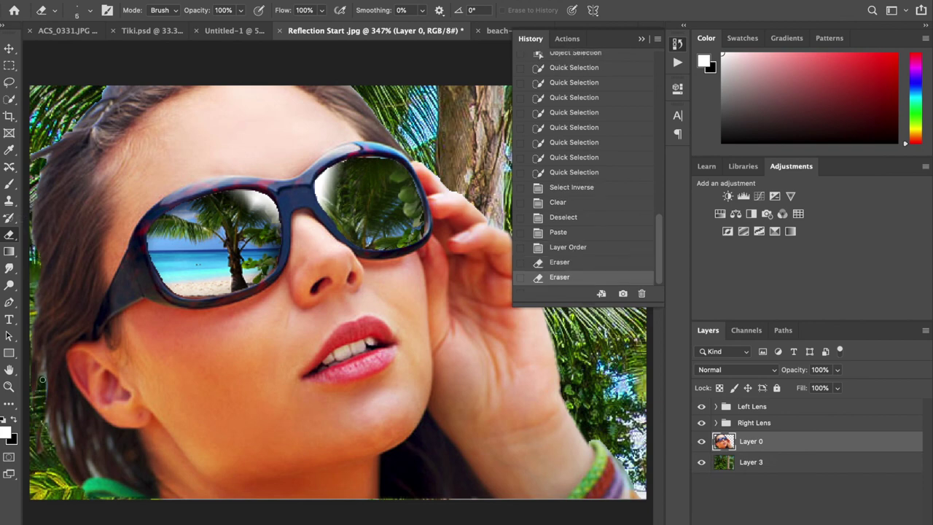
{"action": "left_click", "coordinate": [44, 366]}
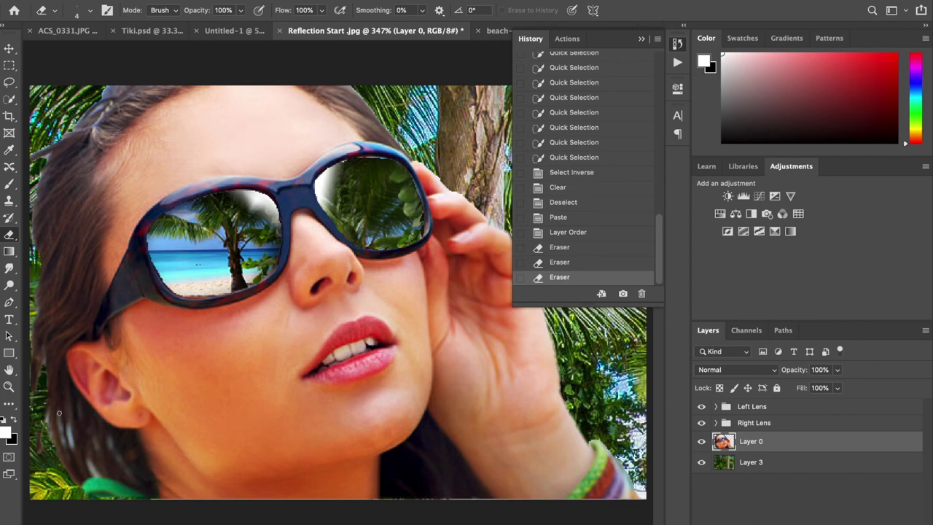
{"action": "mouse_move", "coordinate": [60, 413]}
{"action": "left_mouse_down"}
{"action": "mouse_move", "coordinate": [67, 448]}
{"action": "mouse_move", "coordinate": [44, 421]}
{"action": "left_mouse_up"}
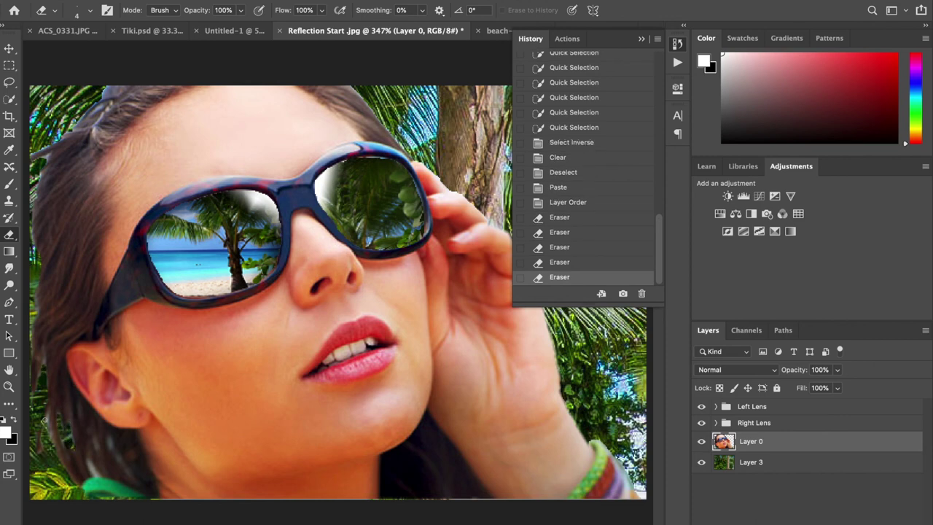
{"action": "left_click", "coordinate": [51, 437]}
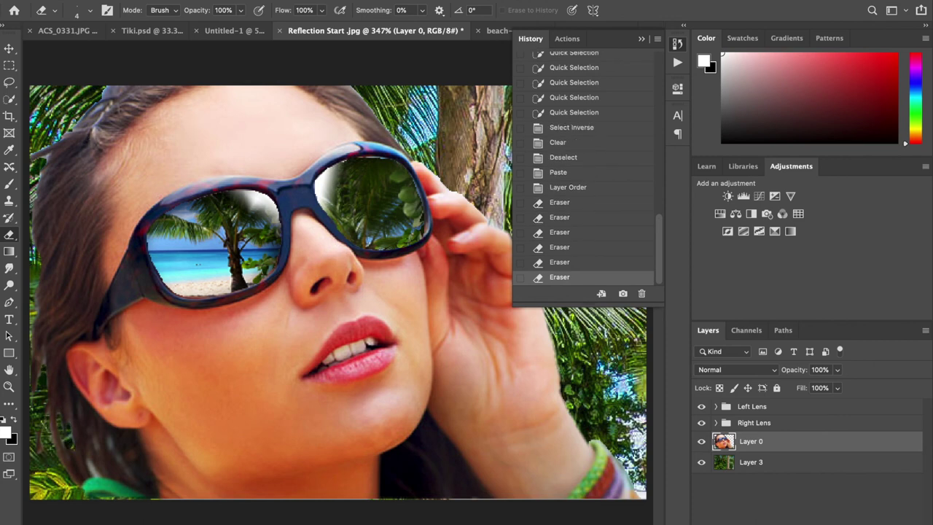
{"action": "left_click", "coordinate": [642, 38]}
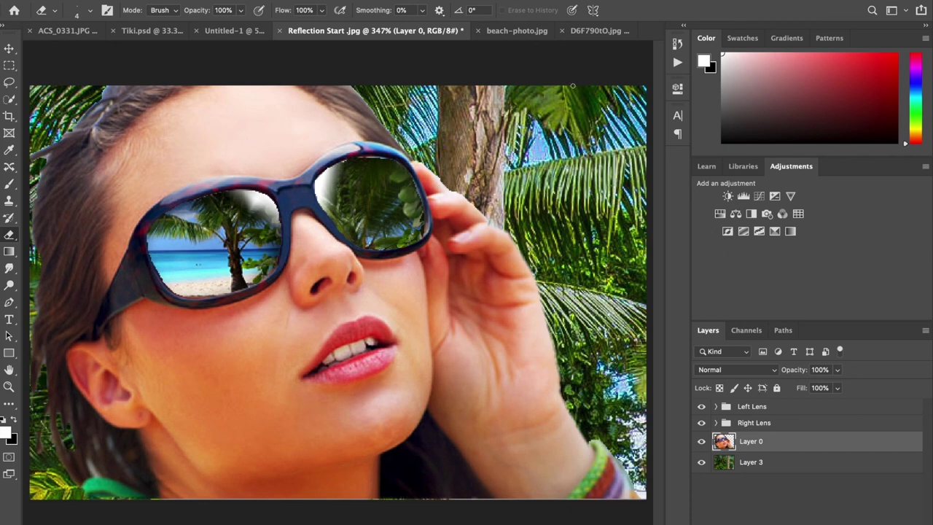
{"action": "left_click", "coordinate": [186, 1]}
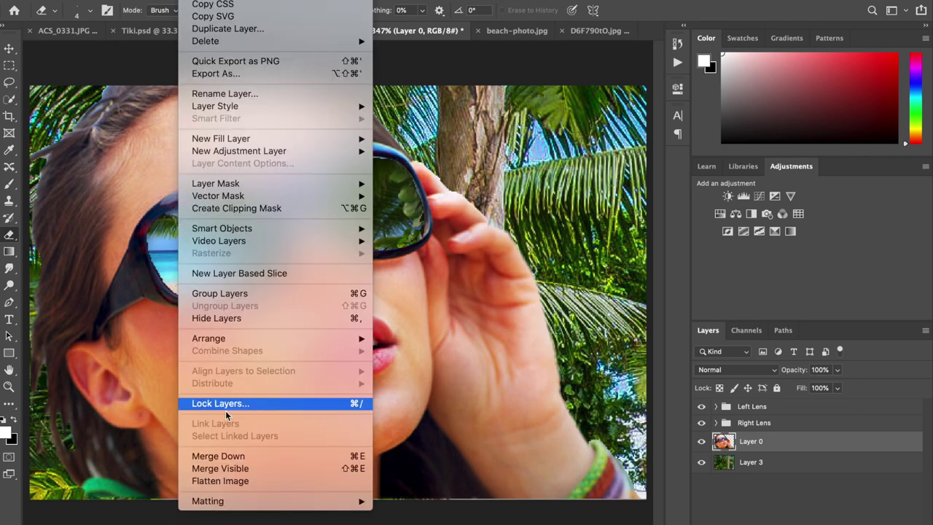